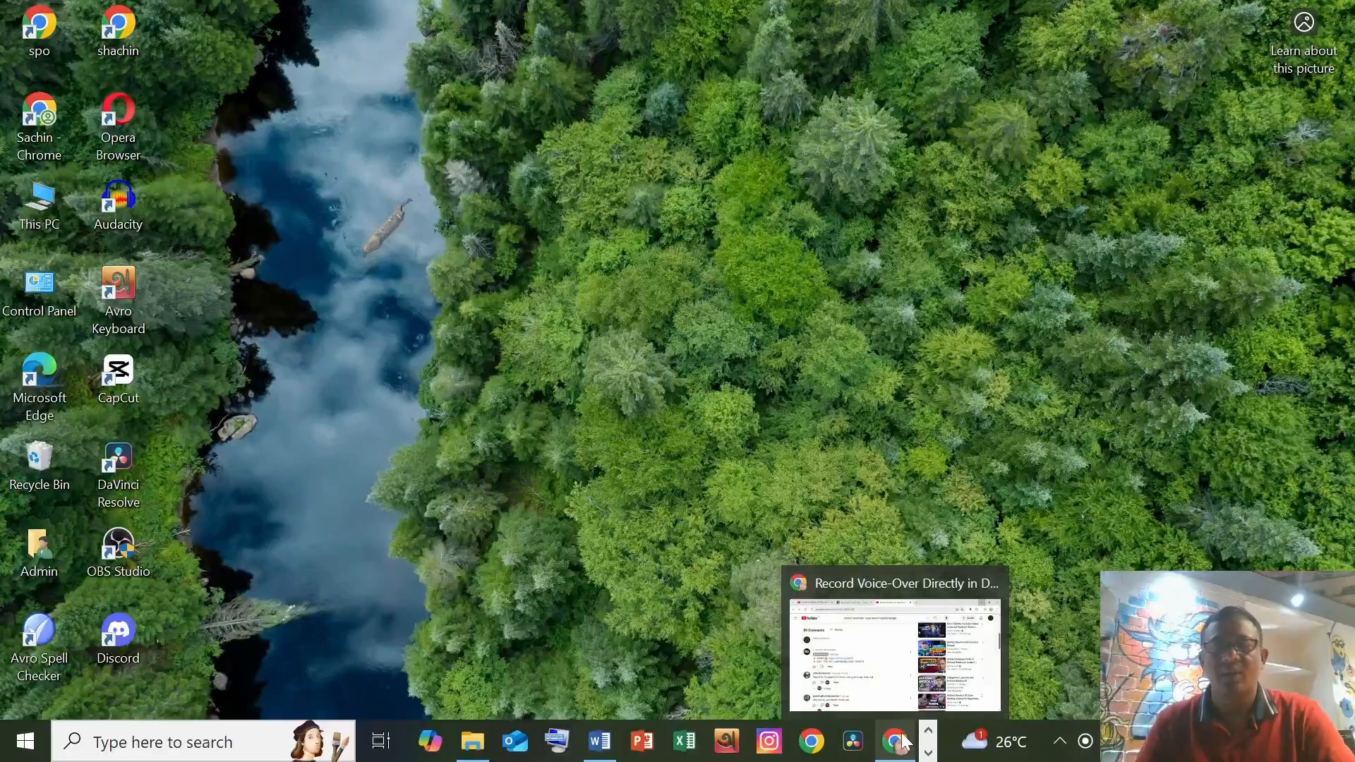
Step: Open canva.com in a new browser tab
{"action": "left_click", "coordinate": [896, 741]}
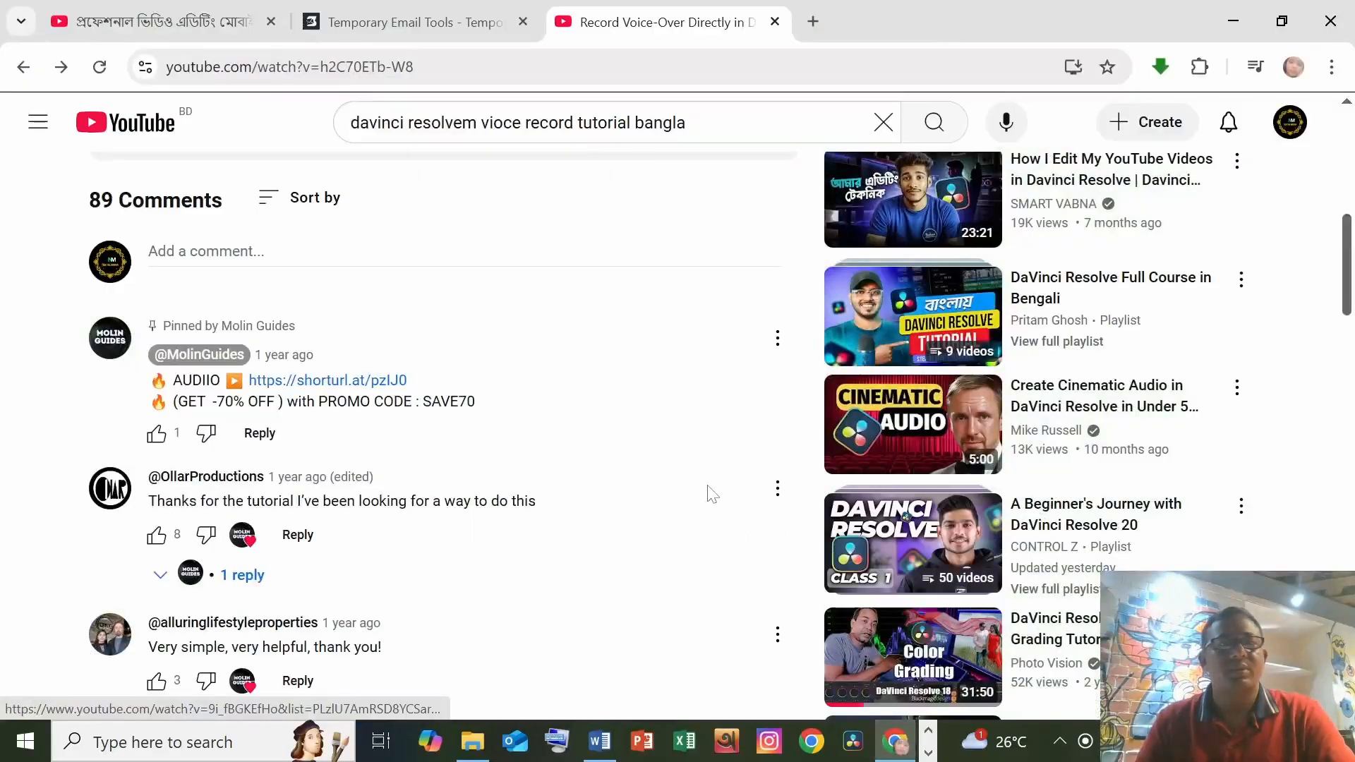
{"action": "left_click", "coordinate": [814, 24]}
{"action": "left_click", "coordinate": [359, 68]}
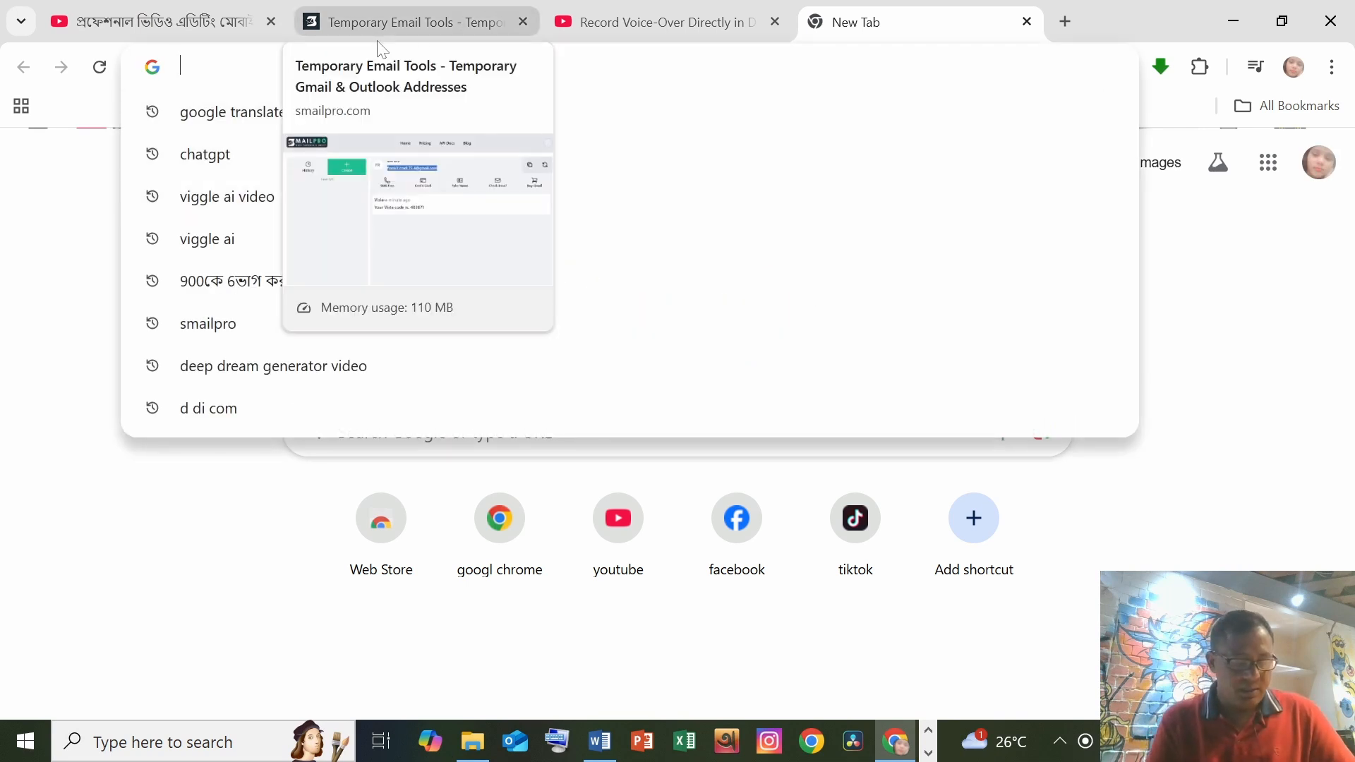
{"action": "type", "text": "canva.com"}
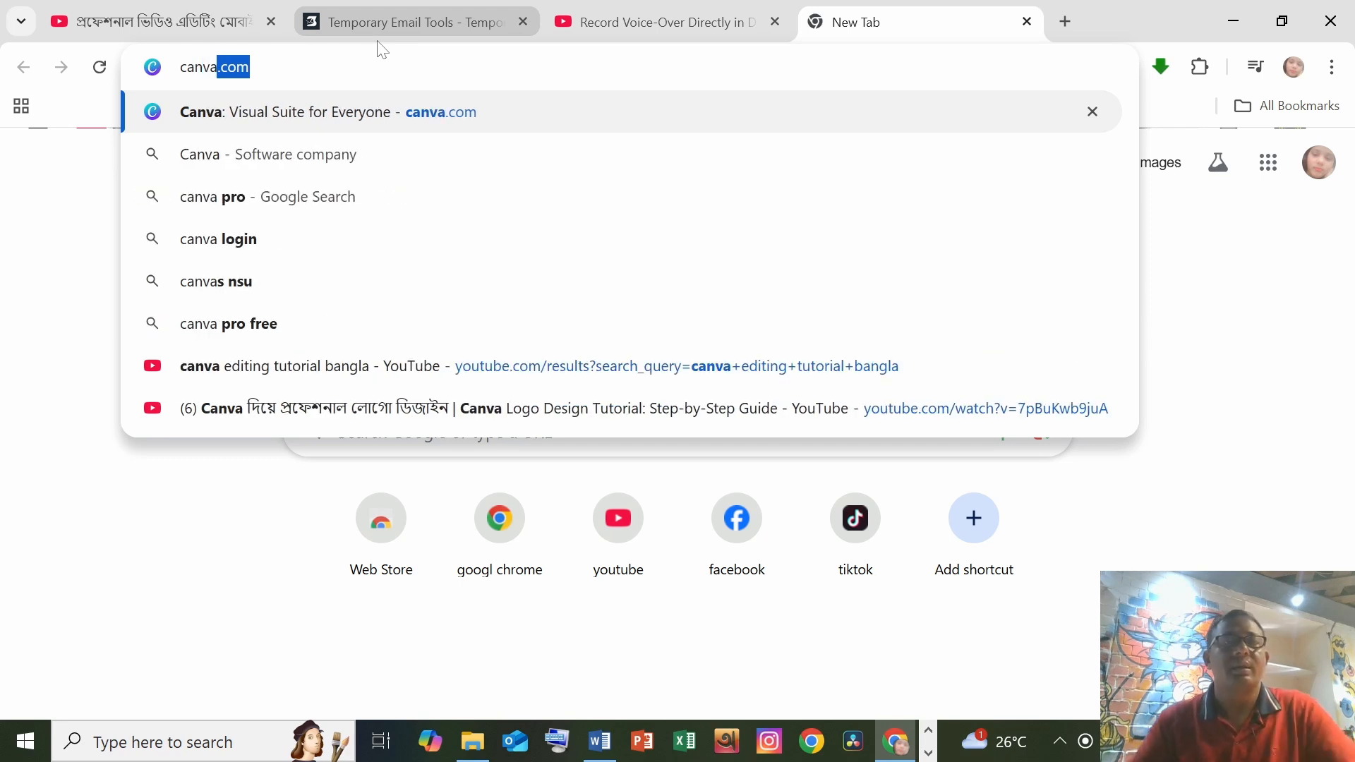
{"action": "left_click", "coordinate": [330, 125]}
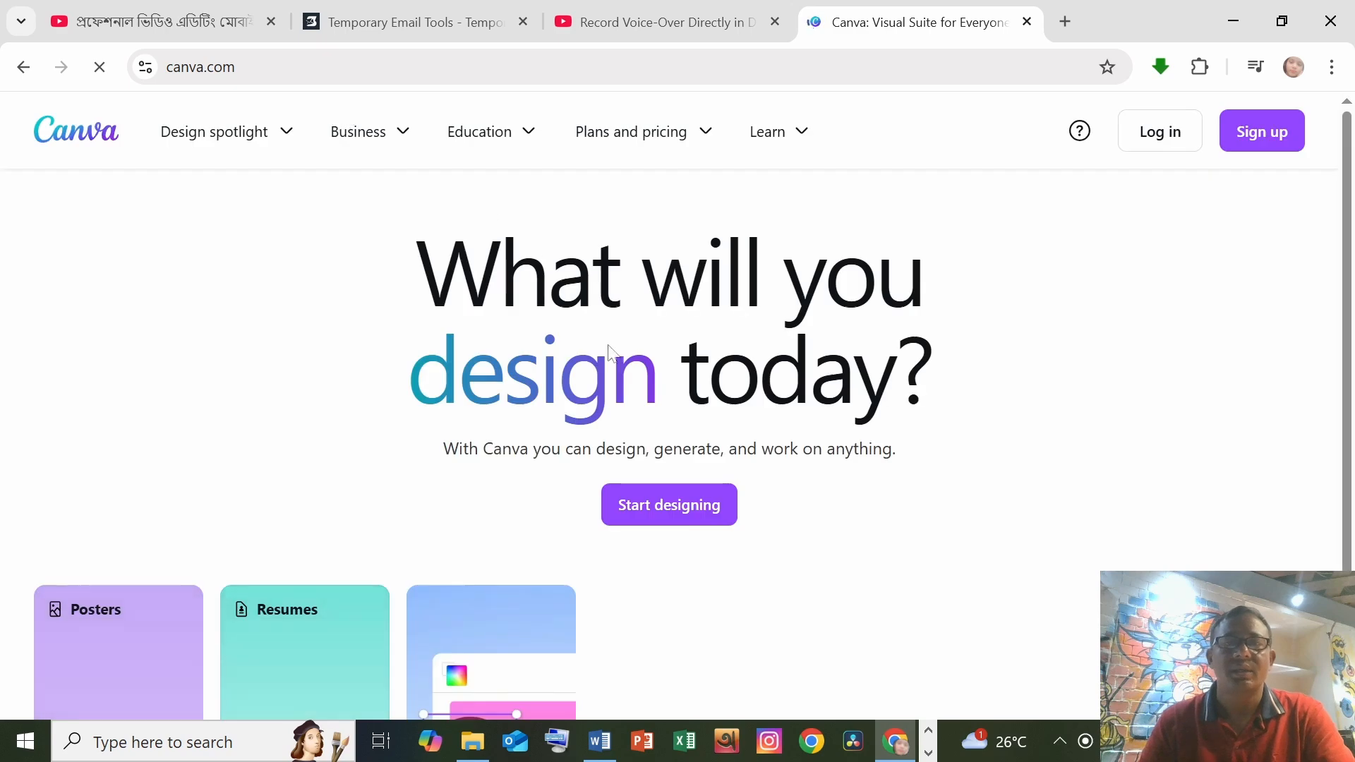
Step: Sign in to Canva with the Google account
{"action": "scroll", "coordinate": [801, 469], "scroll_direction": "down", "scroll_amount": 2}
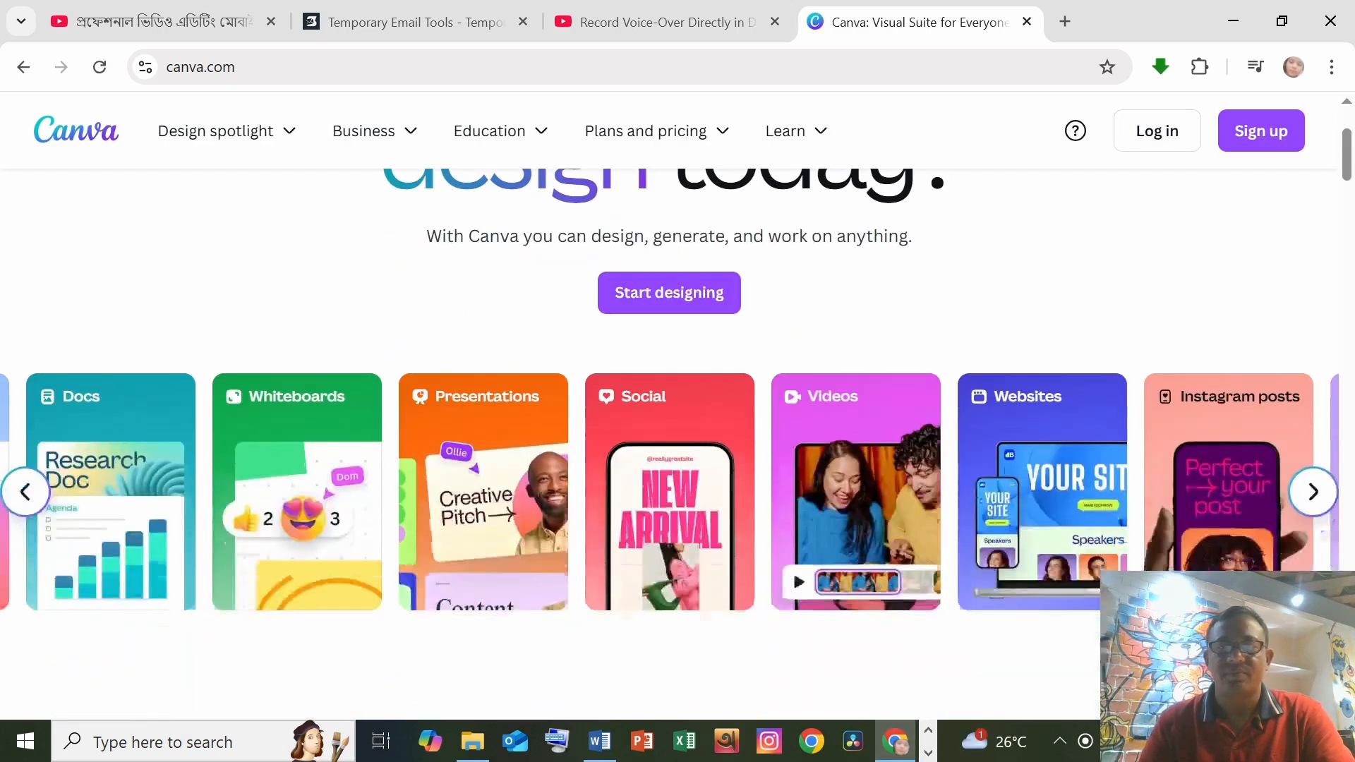
{"action": "scroll", "coordinate": [820, 400], "scroll_direction": "up", "scroll_amount": 2}
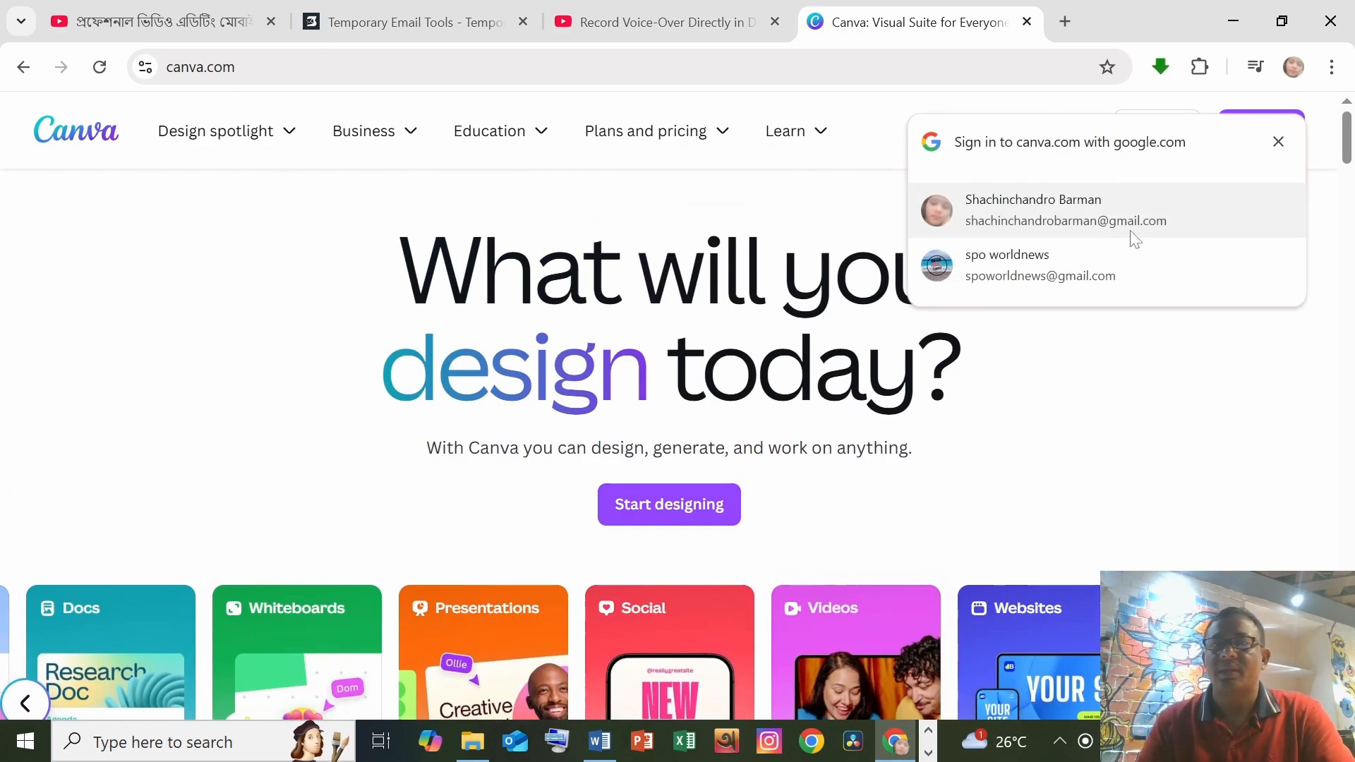
{"action": "left_click", "coordinate": [1008, 207]}
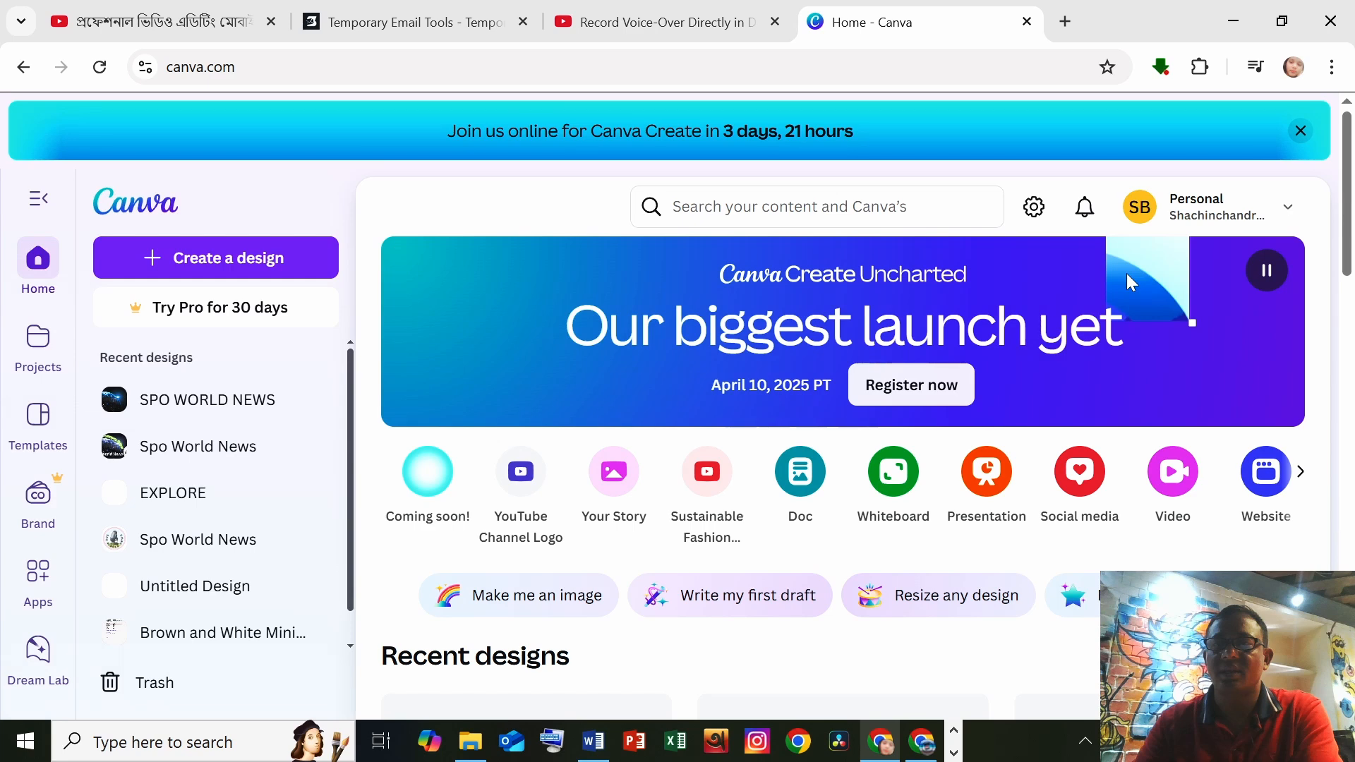
Step: Upload the file ChatGPT Image Apr 7, 2025, 01_24_30 AM from Downloads to the design's uploads
{"action": "scroll", "coordinate": [434, 439], "scroll_direction": "down", "scroll_amount": 1}
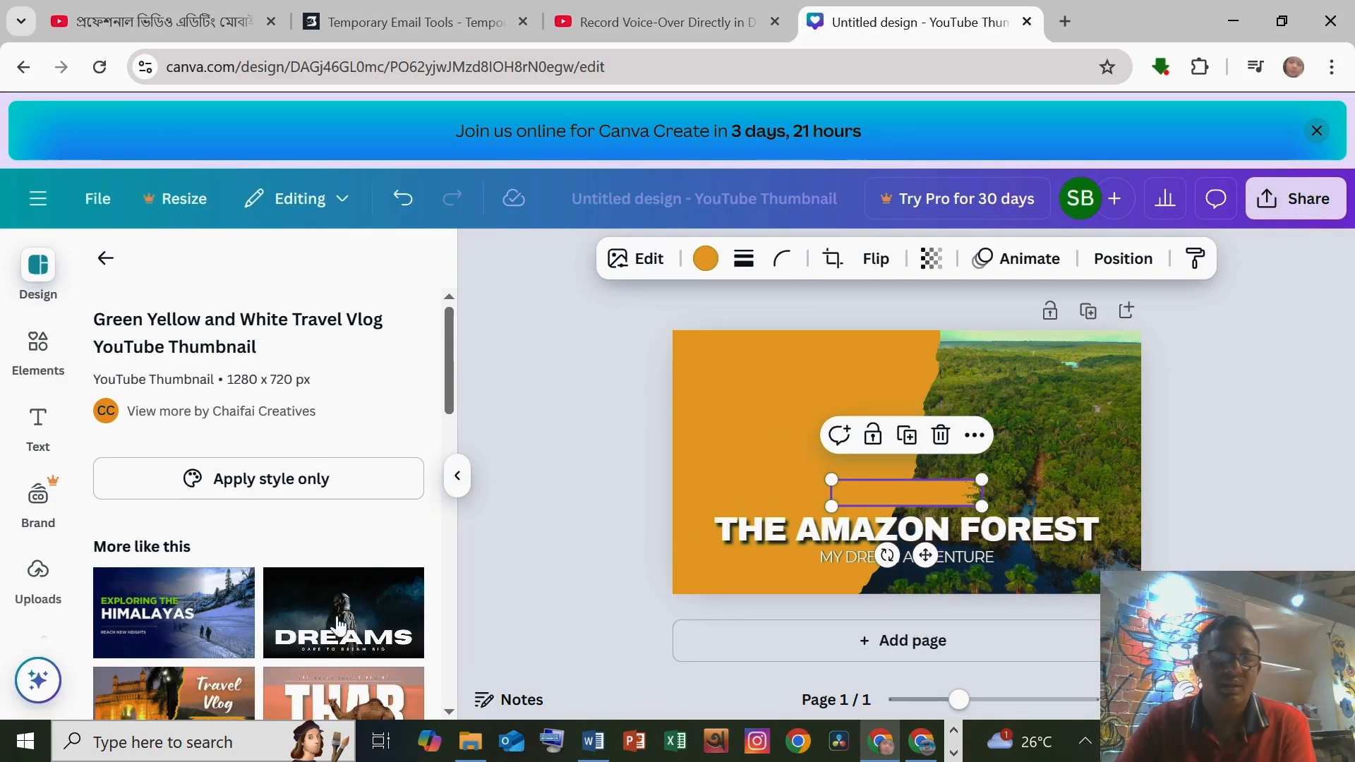
{"action": "scroll", "coordinate": [166, 582], "scroll_direction": "down", "scroll_amount": 4}
{"action": "scroll", "coordinate": [166, 582], "scroll_direction": "up", "scroll_amount": 5}
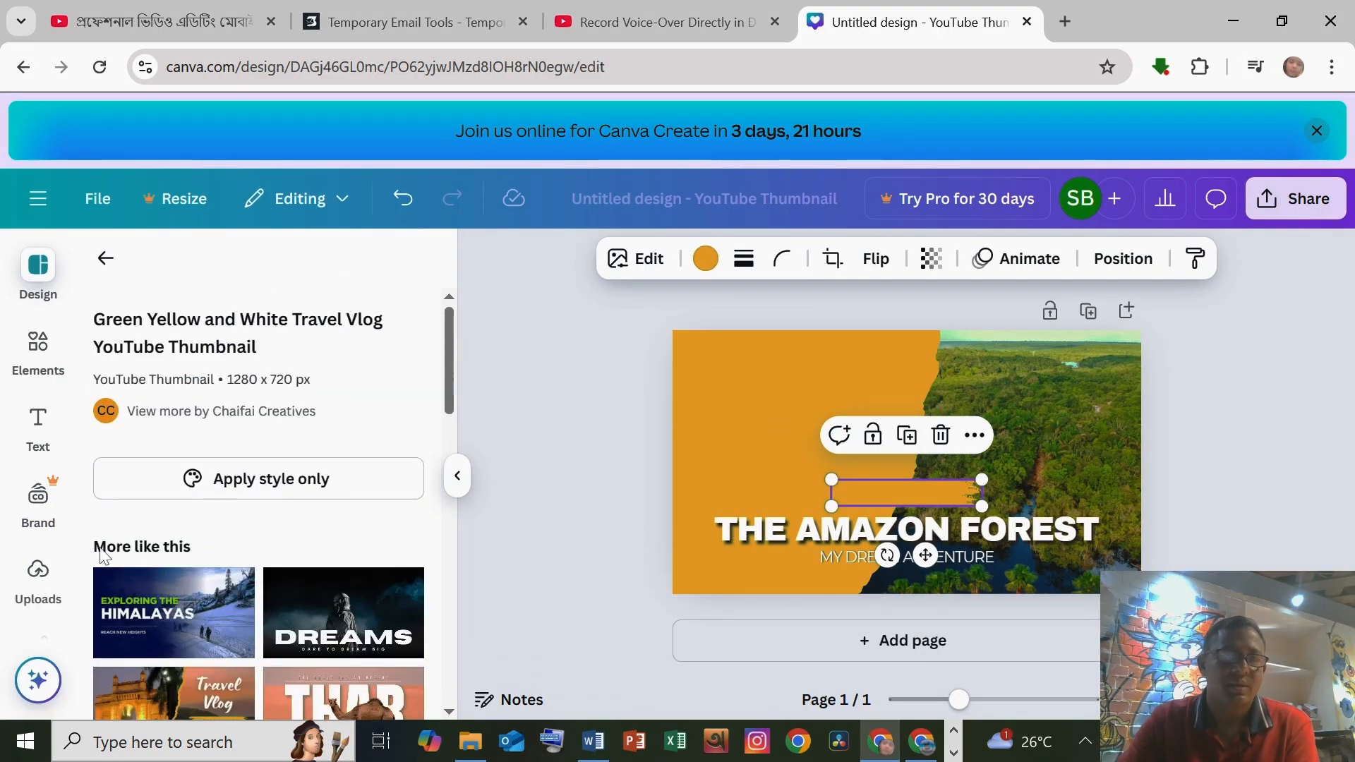
{"action": "left_click", "coordinate": [38, 572]}
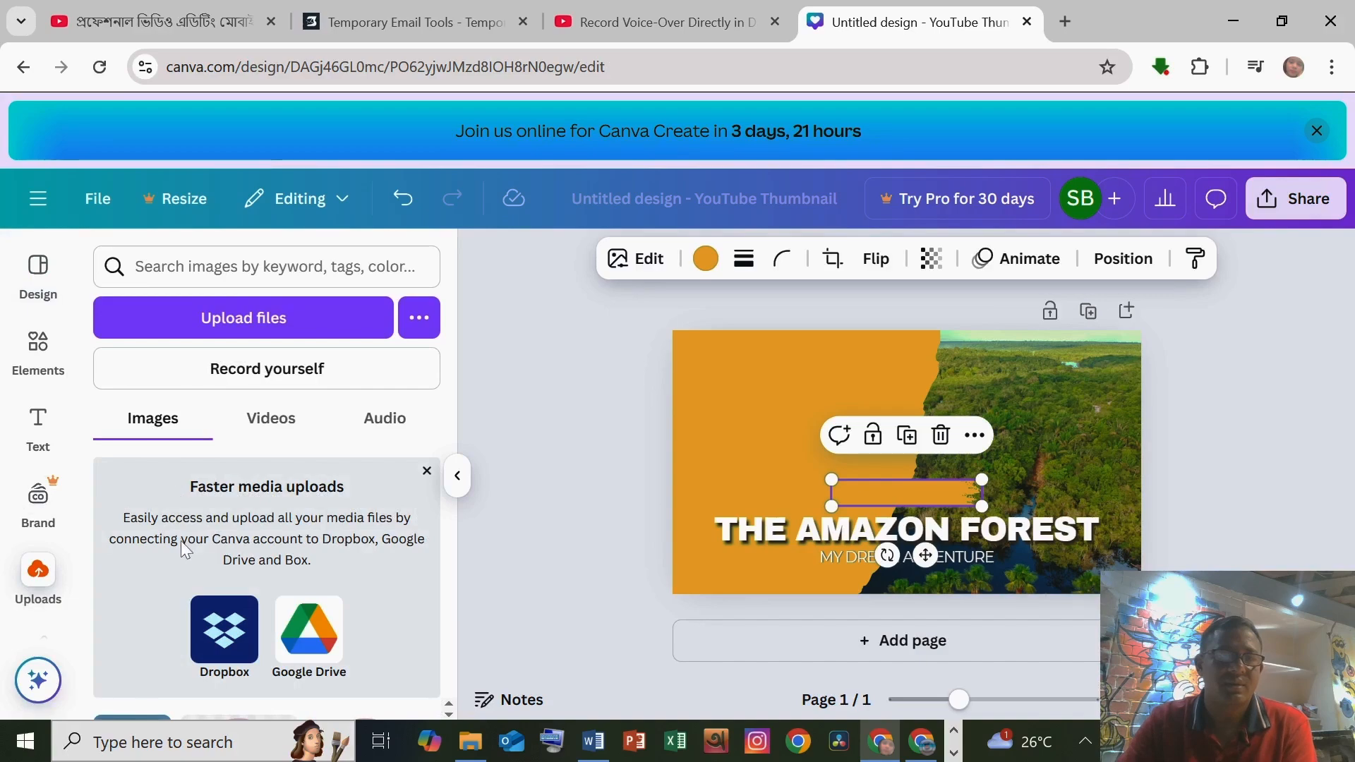
{"action": "left_click", "coordinate": [276, 319]}
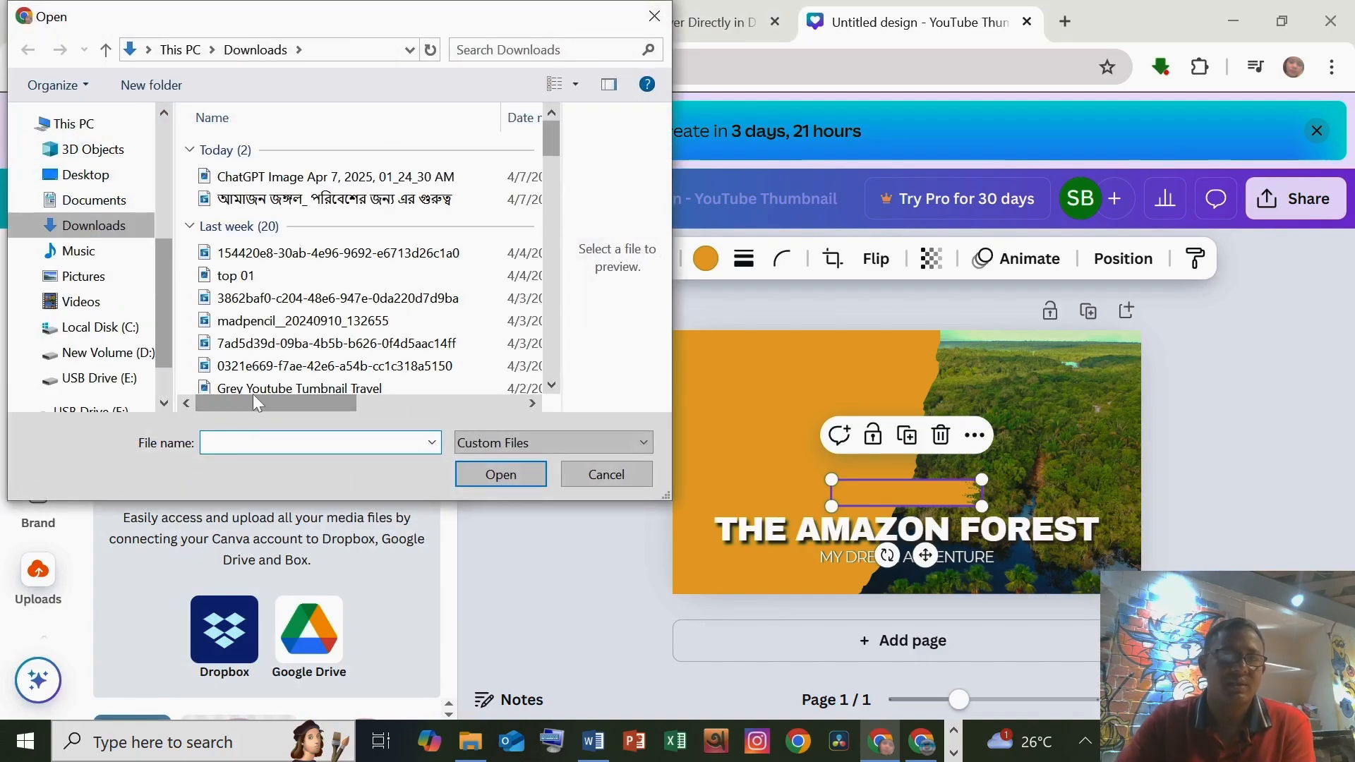
{"action": "left_click", "coordinate": [305, 177]}
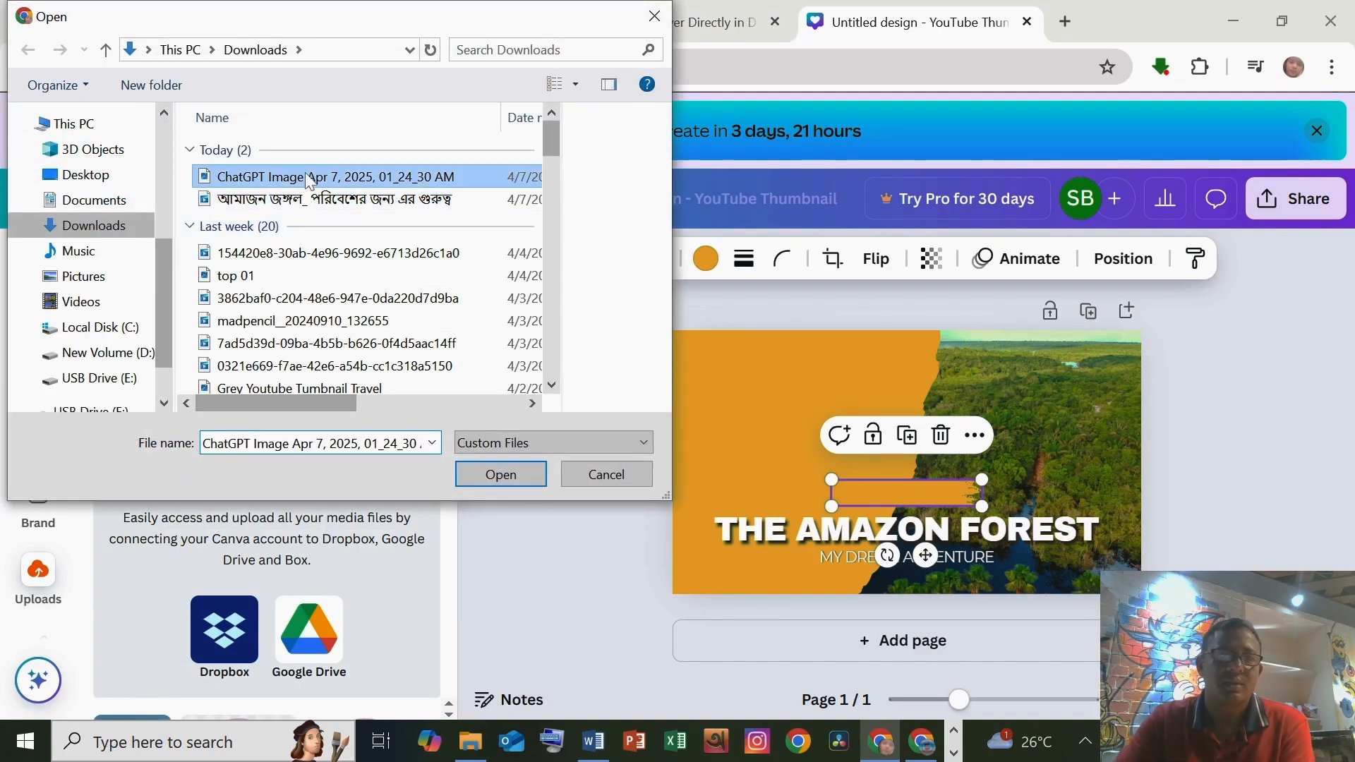
{"action": "left_click", "coordinate": [499, 477]}
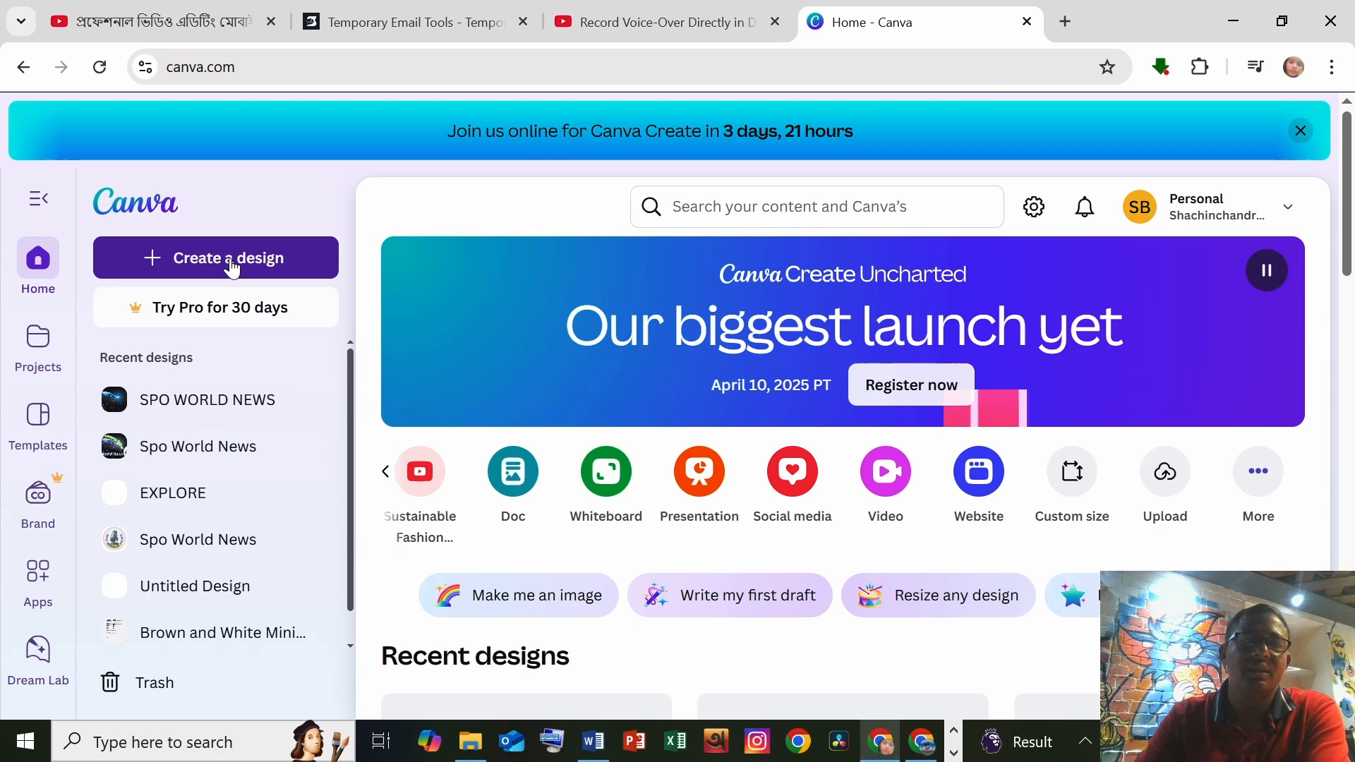
Step: Create a new design by searching youtube and choosing YouTube Thumbnail
{"action": "left_click", "coordinate": [232, 266]}
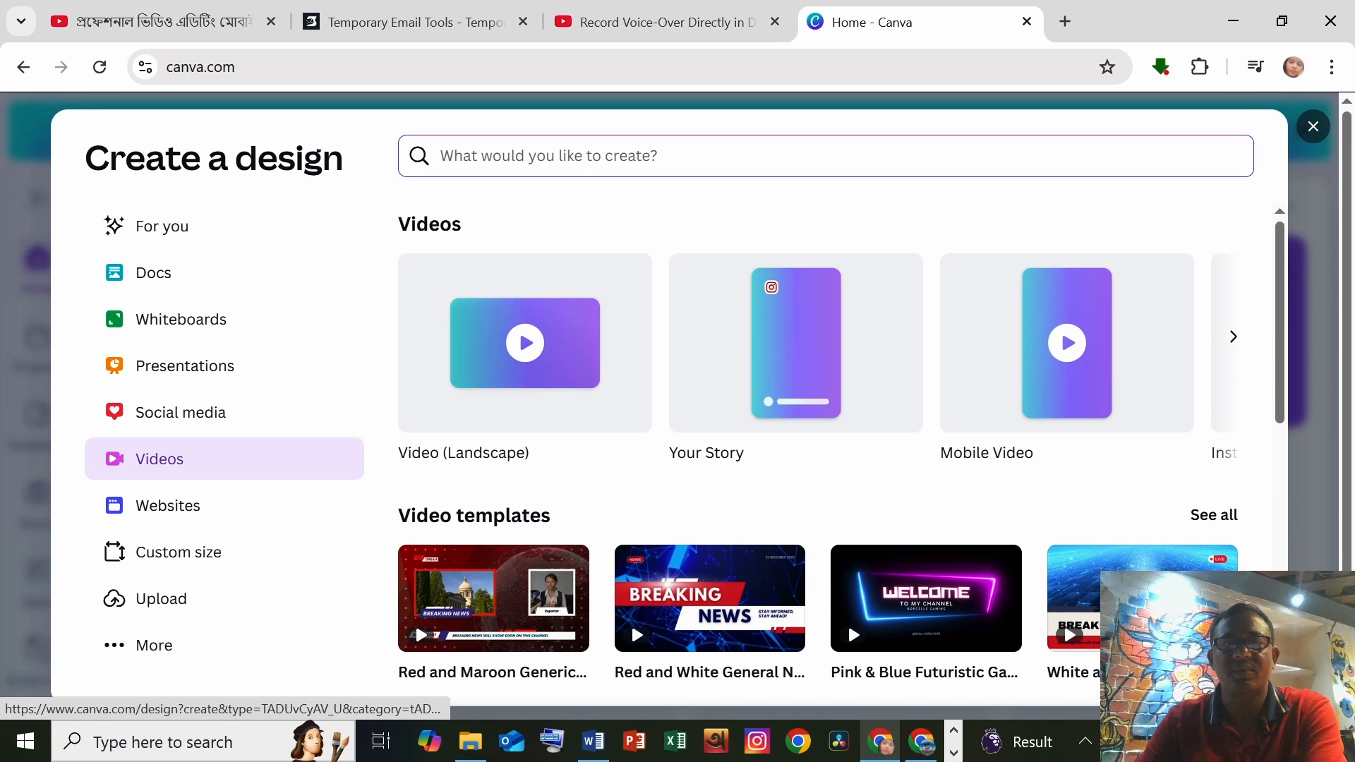
{"action": "type", "text": "yo"}
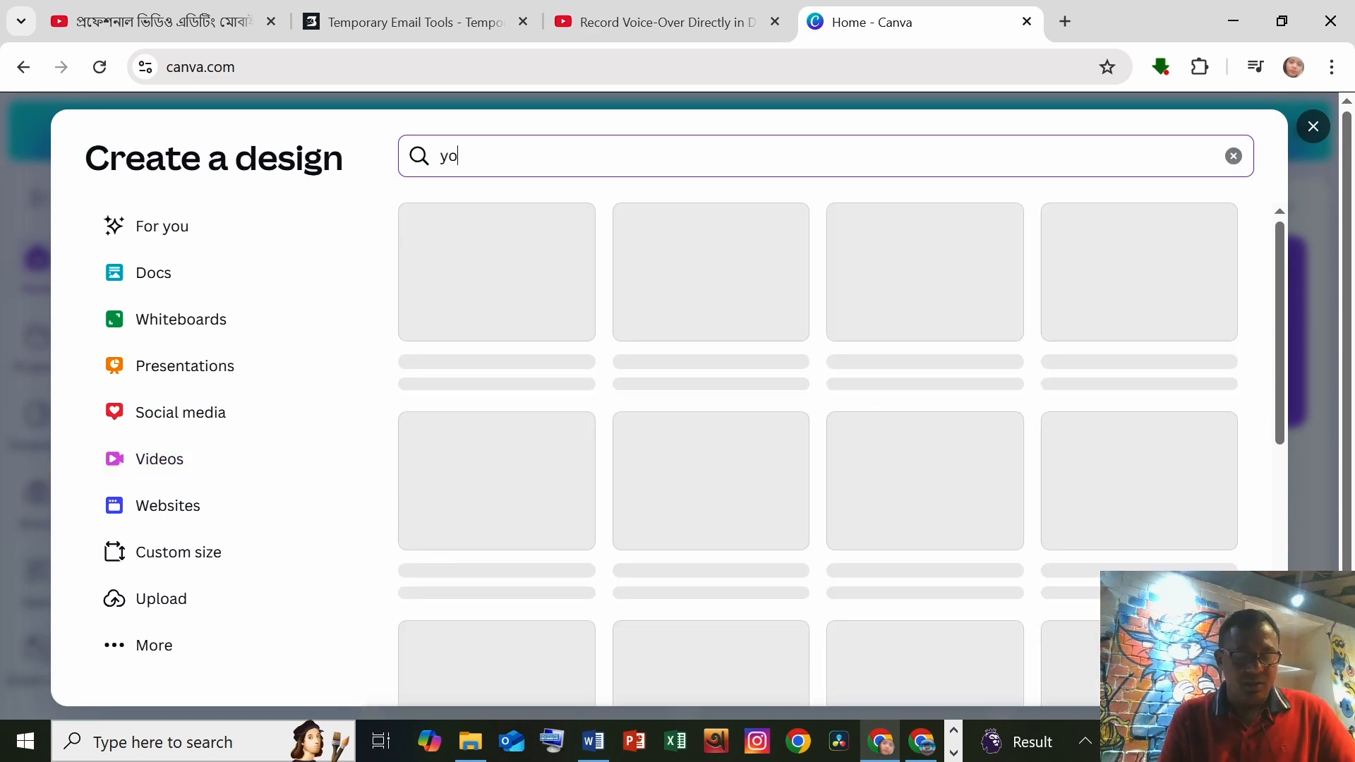
{"action": "type", "text": "utube"}
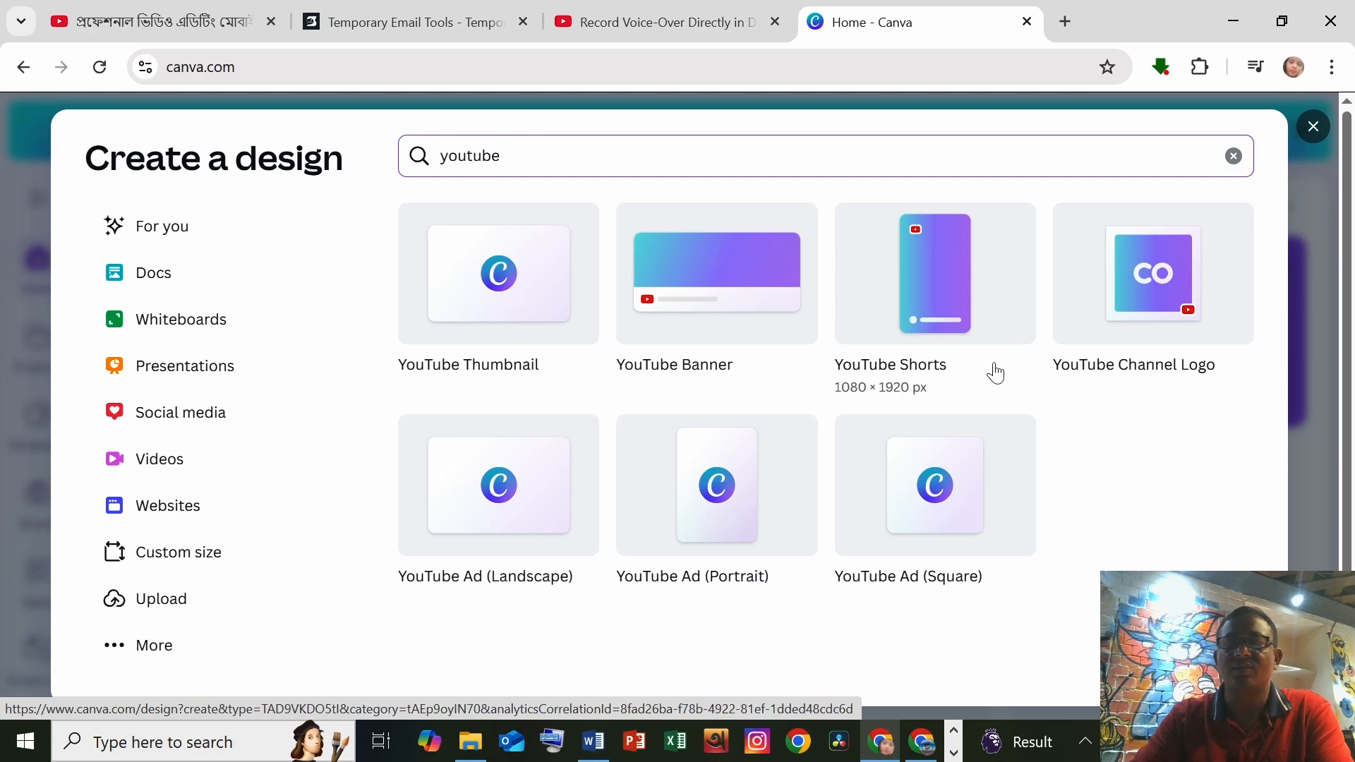
{"action": "left_click", "coordinate": [518, 311]}
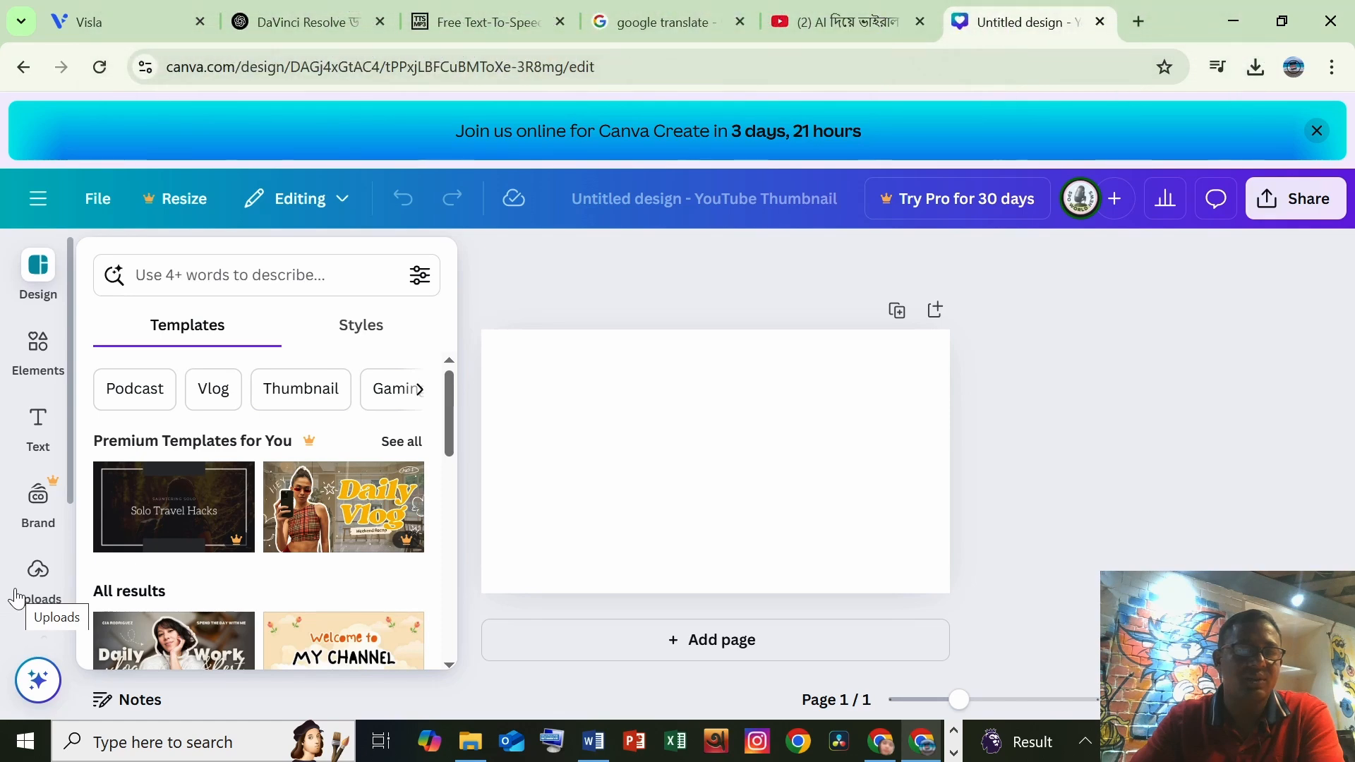
Step: Add the uploaded tiger-and-bear image onto the thumbnail canvas
{"action": "left_click", "coordinate": [19, 598]}
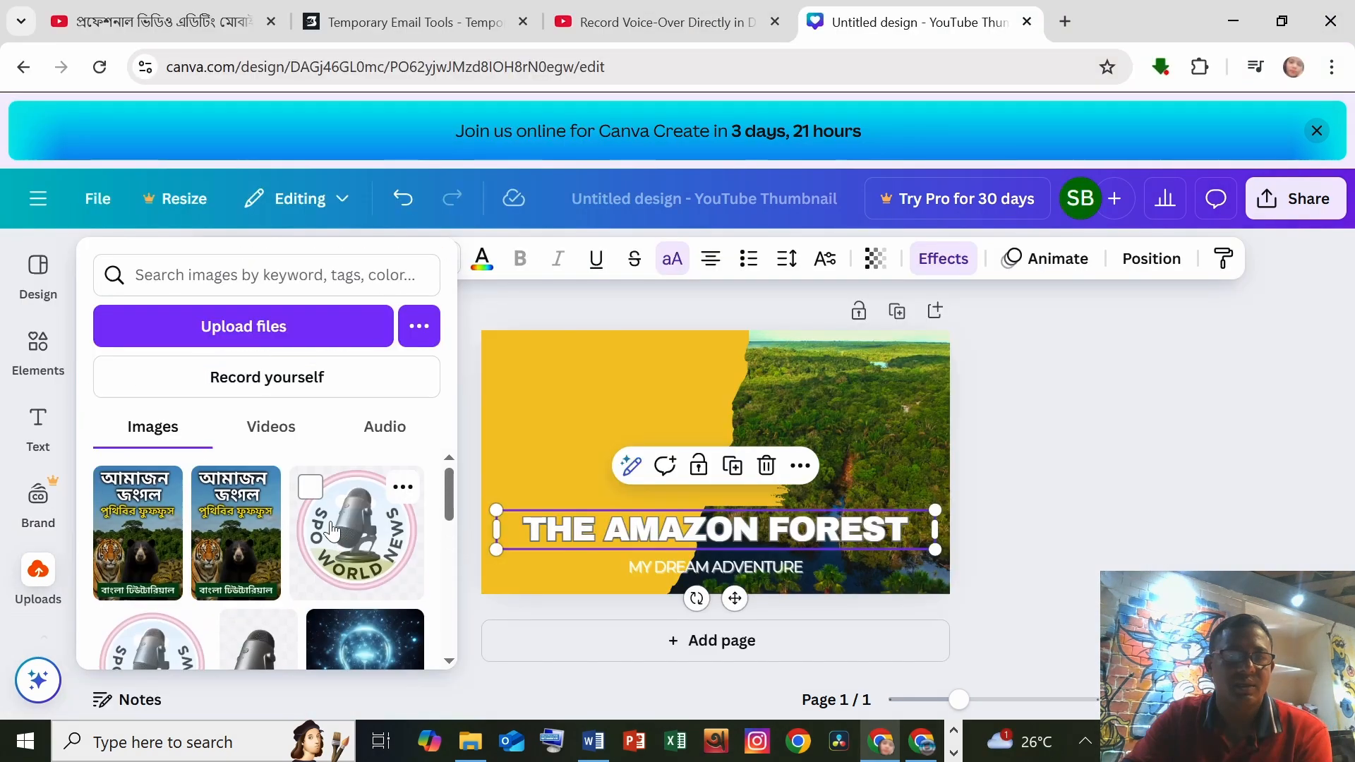
{"action": "left_click_drag", "start_coordinate": [235, 529], "coordinate": [635, 437]}
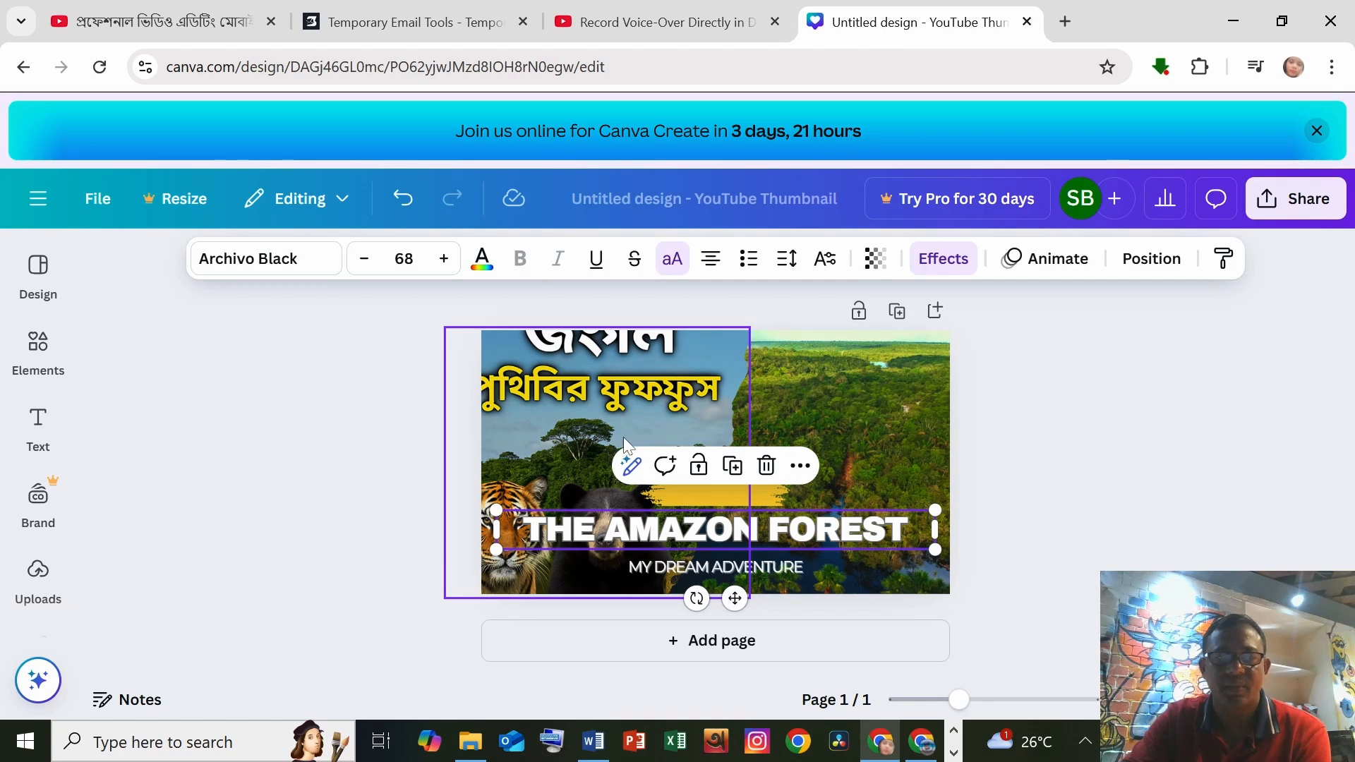
Step: Move the uploaded image upward so the tiger and bear sit in the left part of the thumbnail
{"action": "left_click", "coordinate": [624, 441]}
{"action": "left_click_drag", "start_coordinate": [626, 433], "coordinate": [636, 463]}
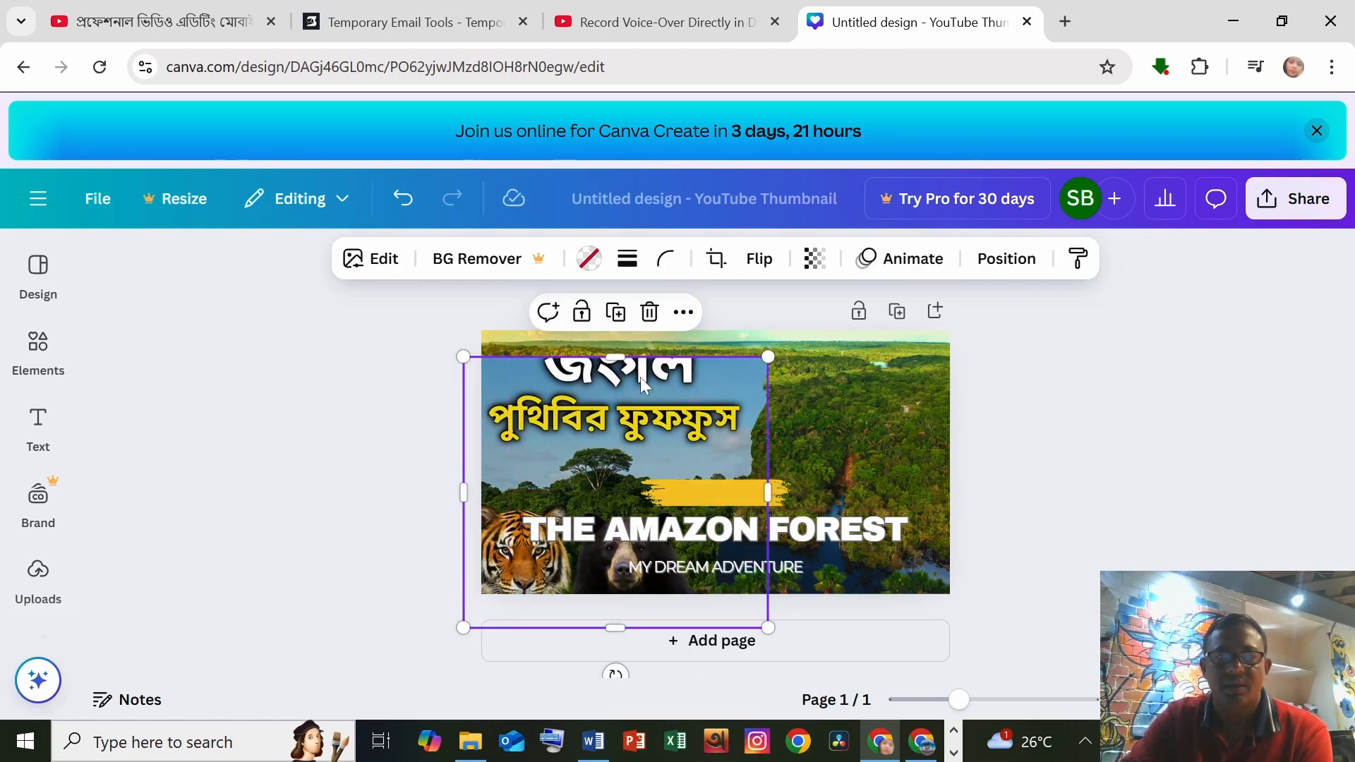
{"action": "left_click_drag", "start_coordinate": [619, 355], "coordinate": [615, 311]}
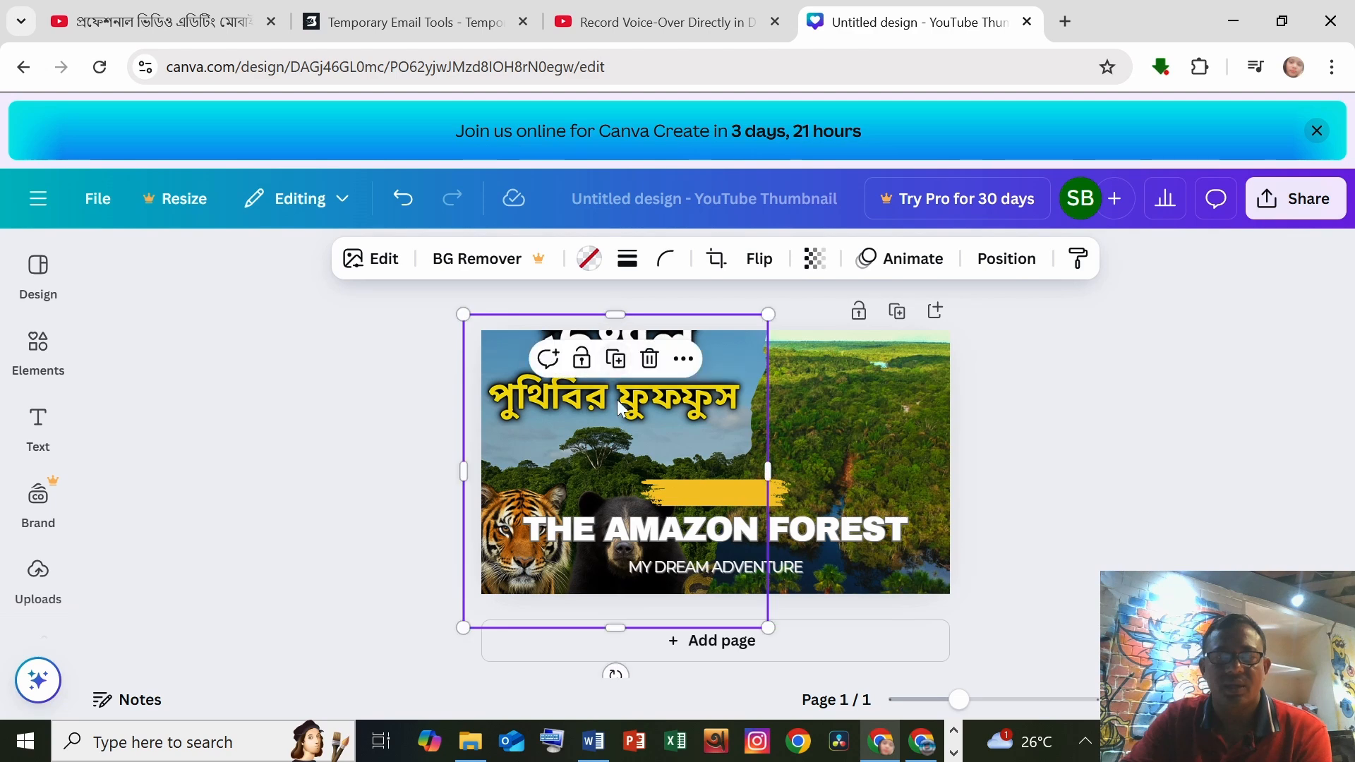
{"action": "left_click_drag", "start_coordinate": [620, 401], "coordinate": [606, 437]}
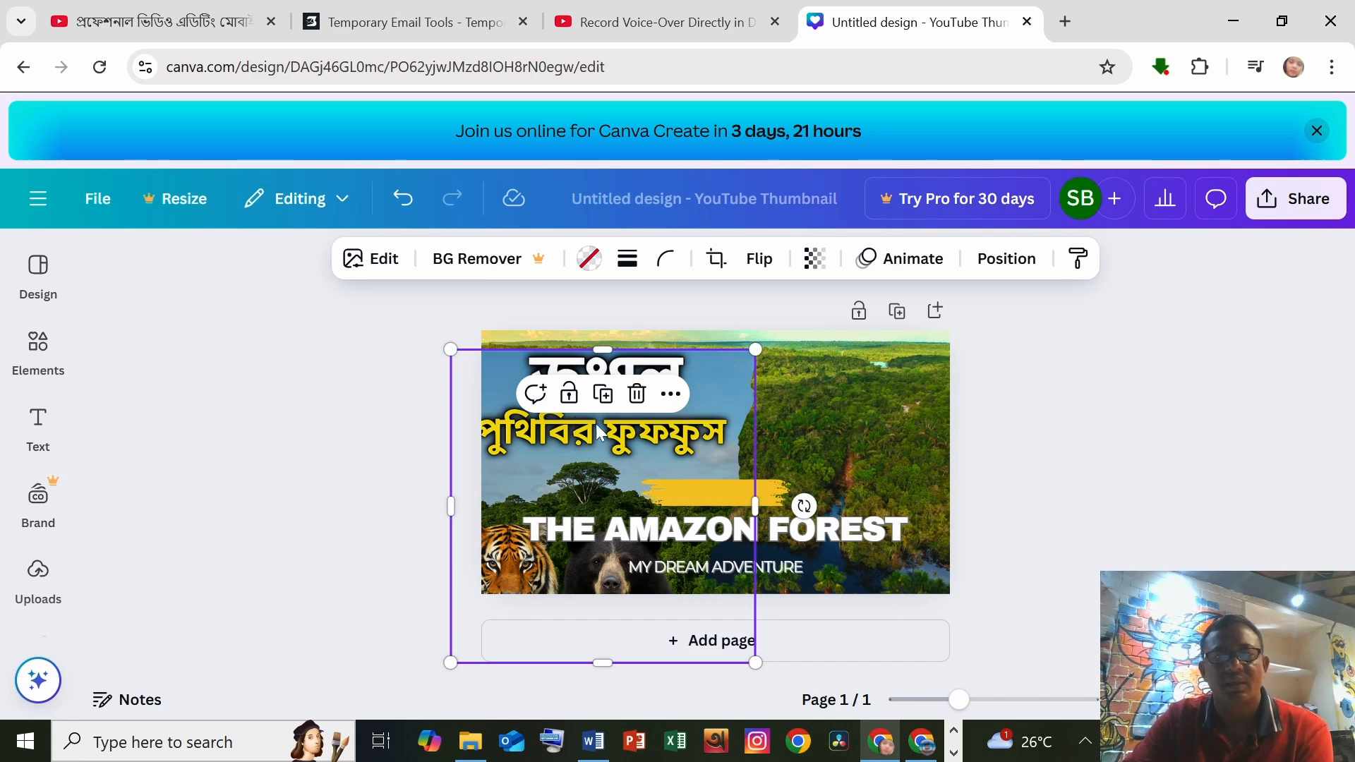
{"action": "left_click_drag", "start_coordinate": [598, 432], "coordinate": [634, 319]}
{"action": "left_click_drag", "start_coordinate": [614, 428], "coordinate": [613, 416]}
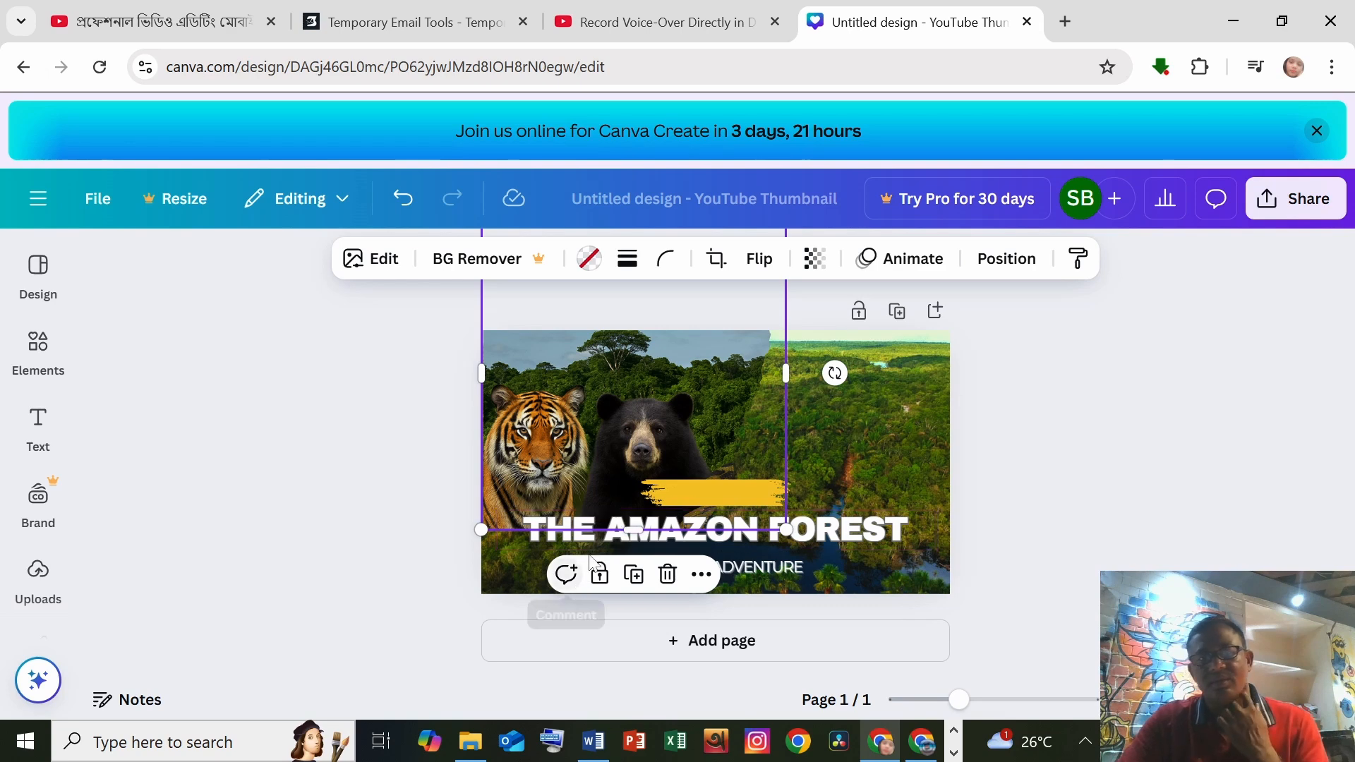
Step: Stretch the image downward and out to the thumbnail's left edge
{"action": "left_click_drag", "start_coordinate": [634, 530], "coordinate": [622, 630]}
{"action": "left_click_drag", "start_coordinate": [635, 444], "coordinate": [659, 420]}
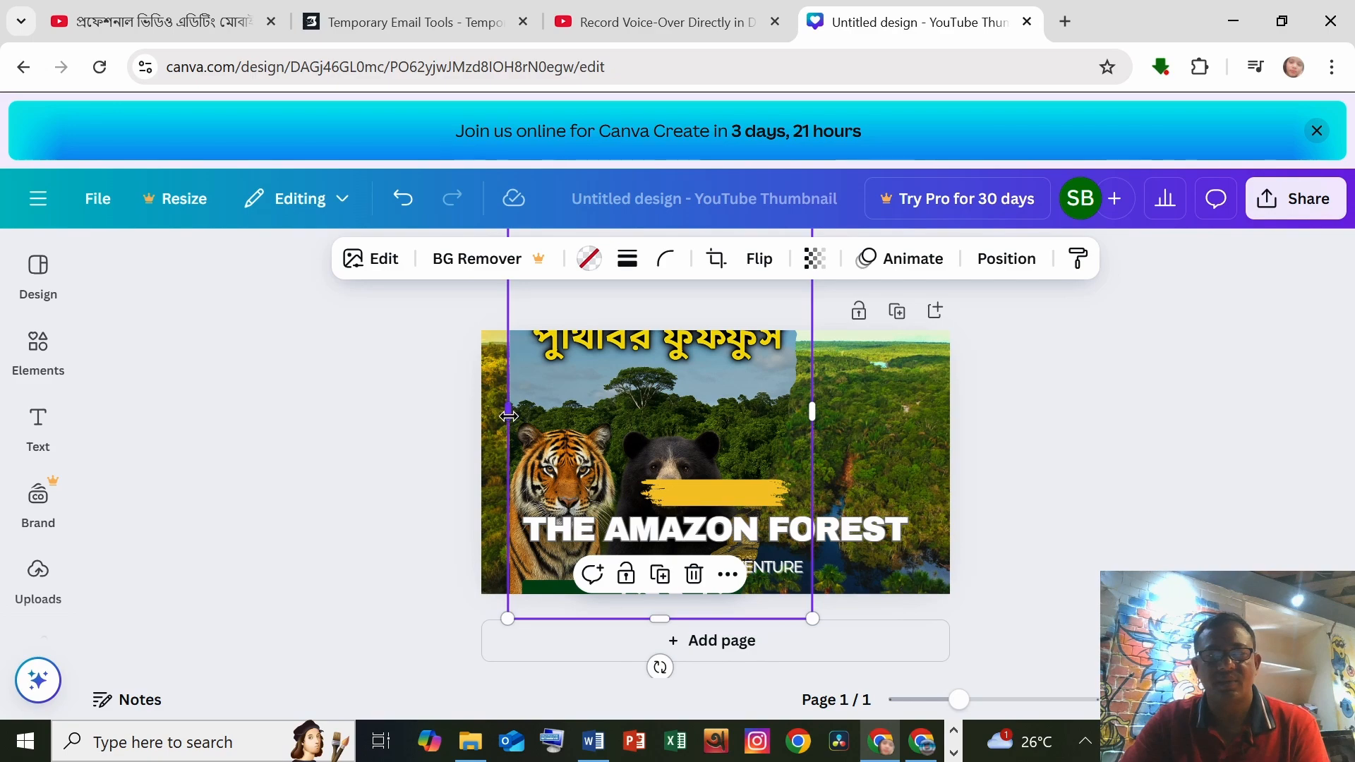
{"action": "left_click_drag", "start_coordinate": [508, 416], "coordinate": [480, 416]}
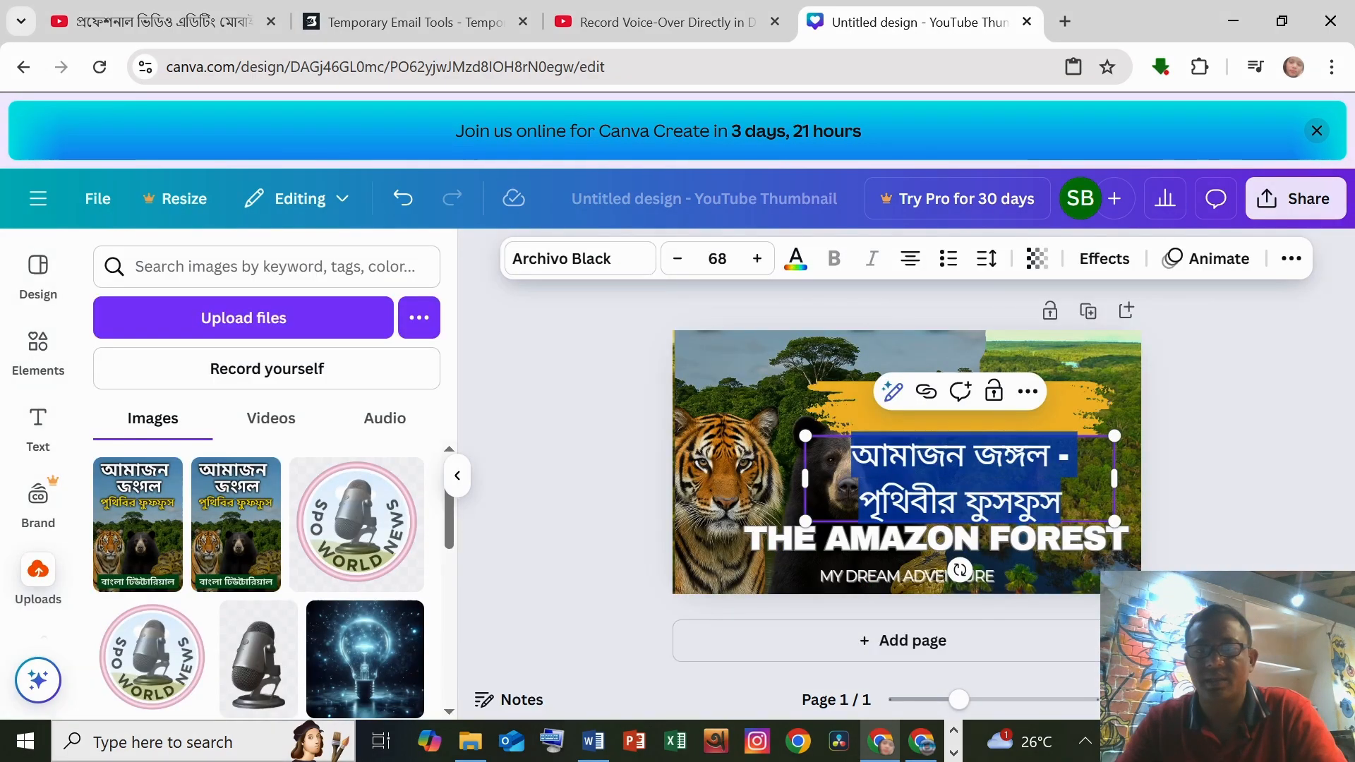
Step: Move the Bengali title text toward the left of the thumbnail
{"action": "key", "text": "Escape"}
{"action": "left_click", "coordinate": [650, 453]}
{"action": "left_click_drag", "start_coordinate": [877, 475], "coordinate": [727, 487]}
Step: Enlarge the yellow brush-stroke shape by pulling its corner outward
{"action": "left_click", "coordinate": [1012, 432]}
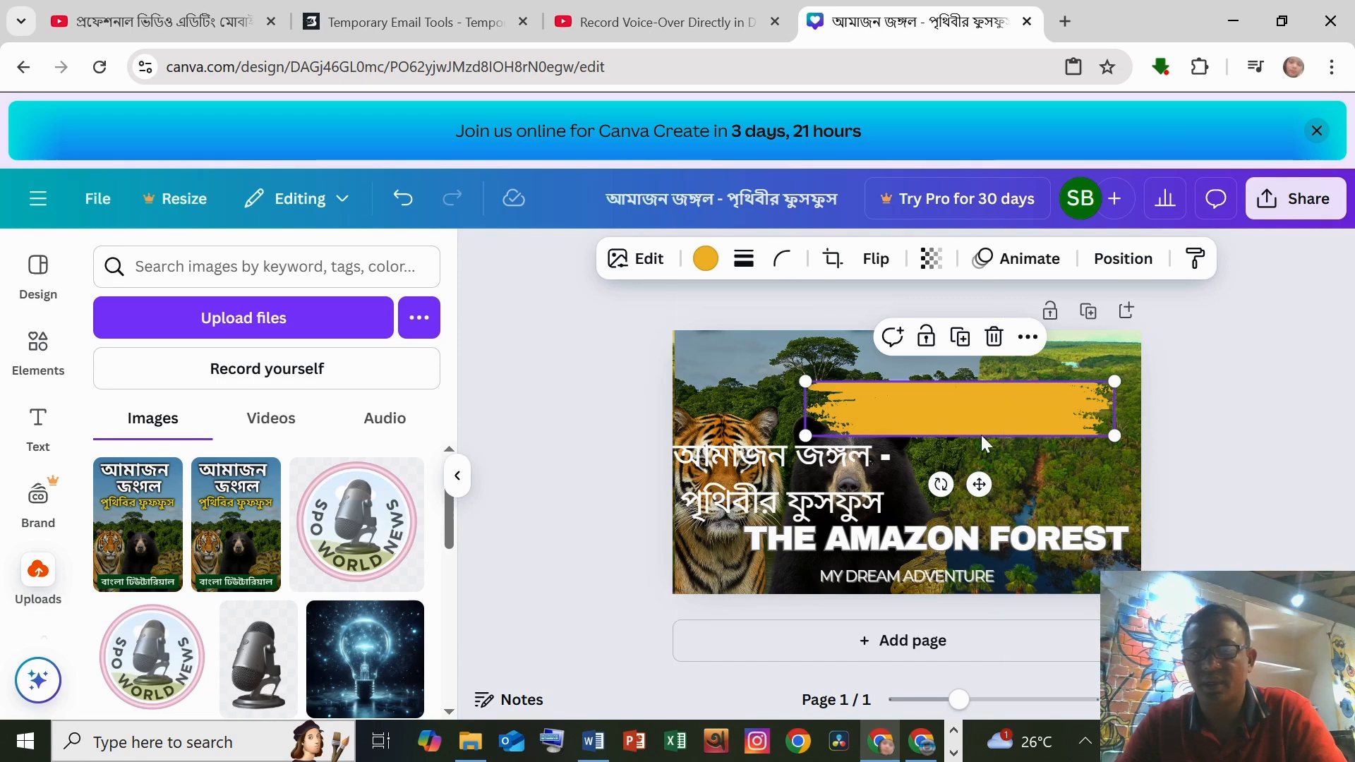
{"action": "left_click_drag", "start_coordinate": [1110, 436], "coordinate": [1150, 520]}
{"action": "left_click", "coordinate": [985, 365]}
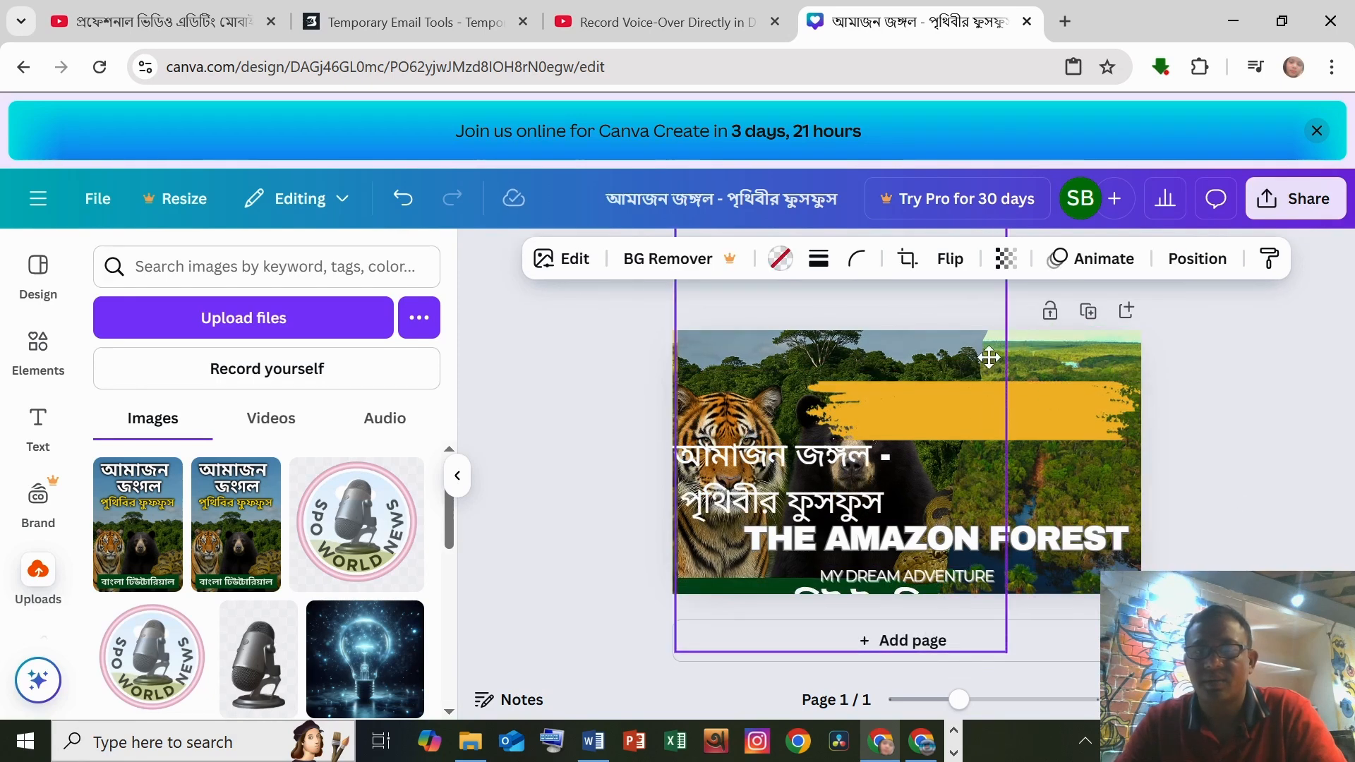
Step: Place the Bengali title on the yellow bar, scale it to 50.8 and widen it to one line
{"action": "left_click", "coordinate": [1014, 414]}
{"action": "left_click_drag", "start_coordinate": [806, 465], "coordinate": [980, 408]}
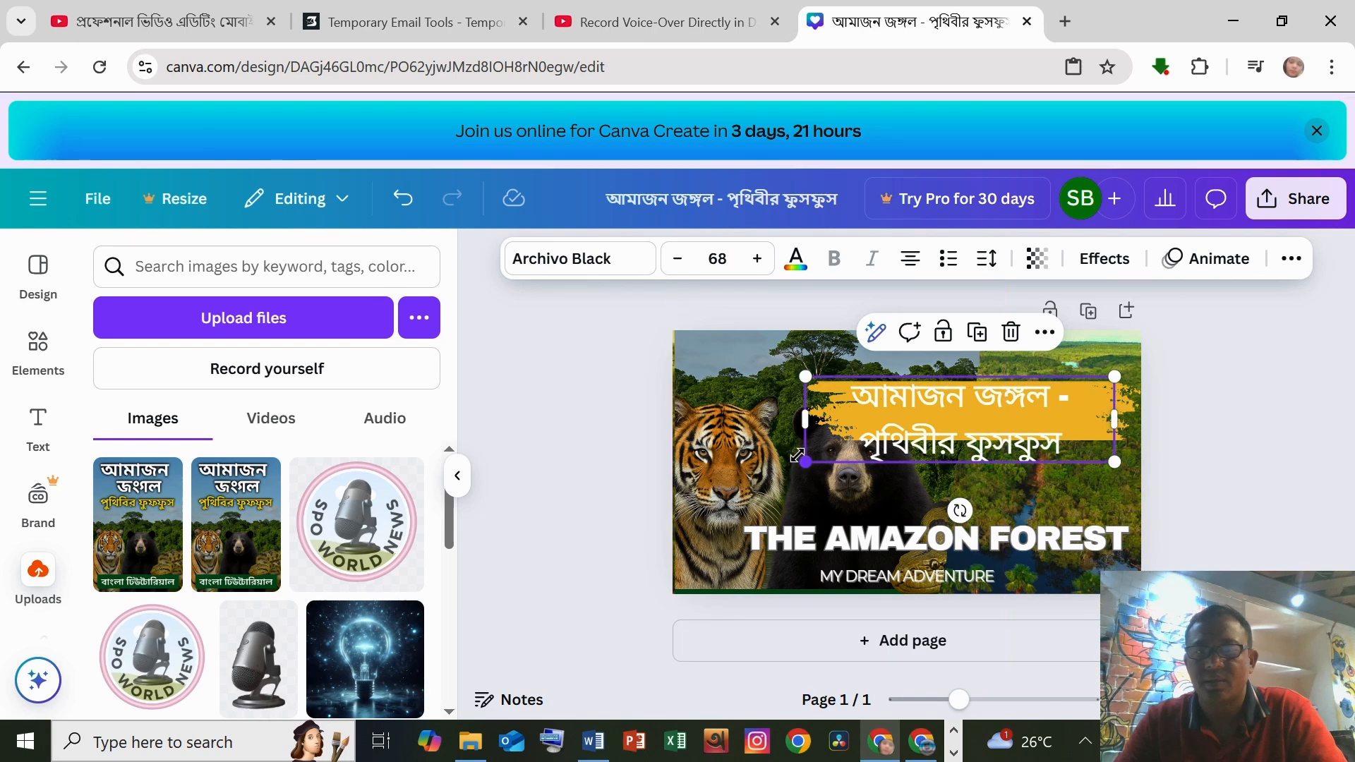
{"action": "left_click_drag", "start_coordinate": [804, 462], "coordinate": [875, 427]}
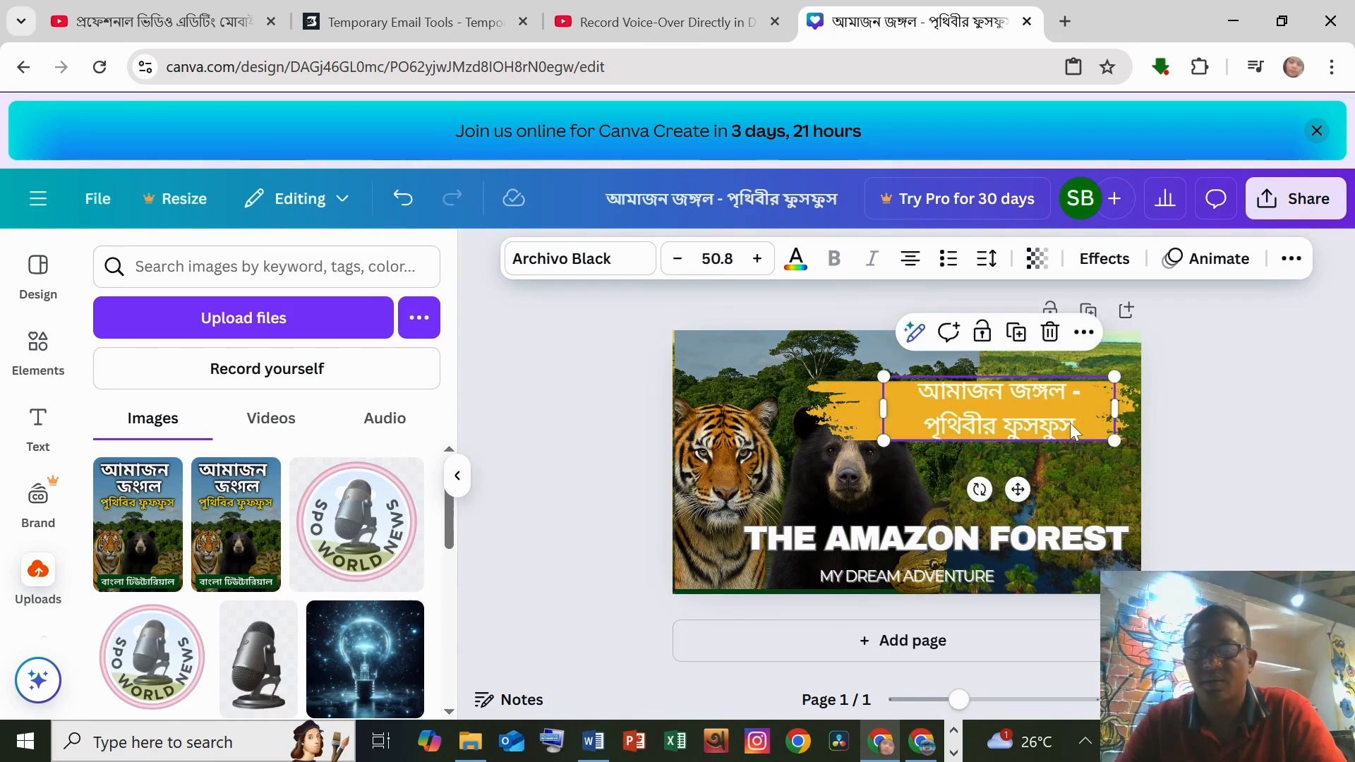
{"action": "left_click_drag", "start_coordinate": [1072, 429], "coordinate": [1058, 424]}
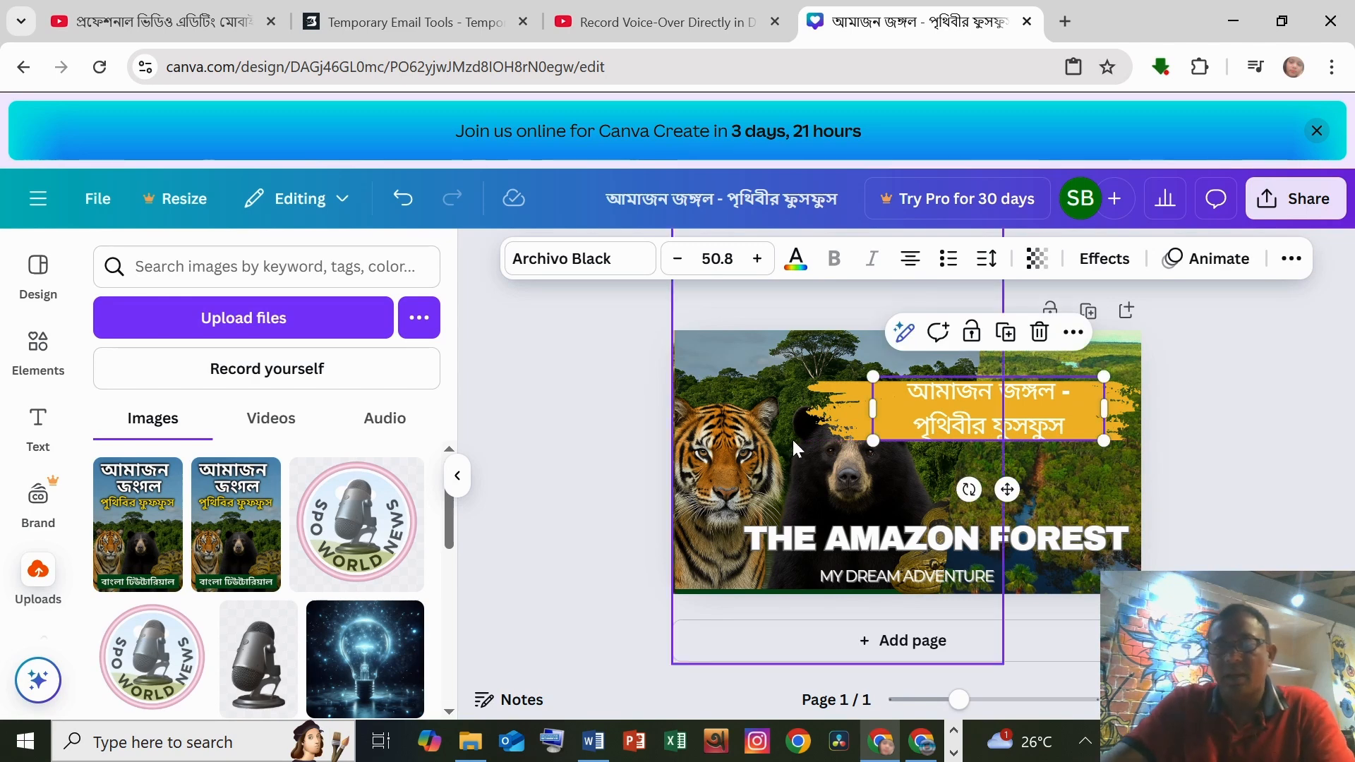
{"action": "left_click_drag", "start_coordinate": [886, 411], "coordinate": [740, 423]}
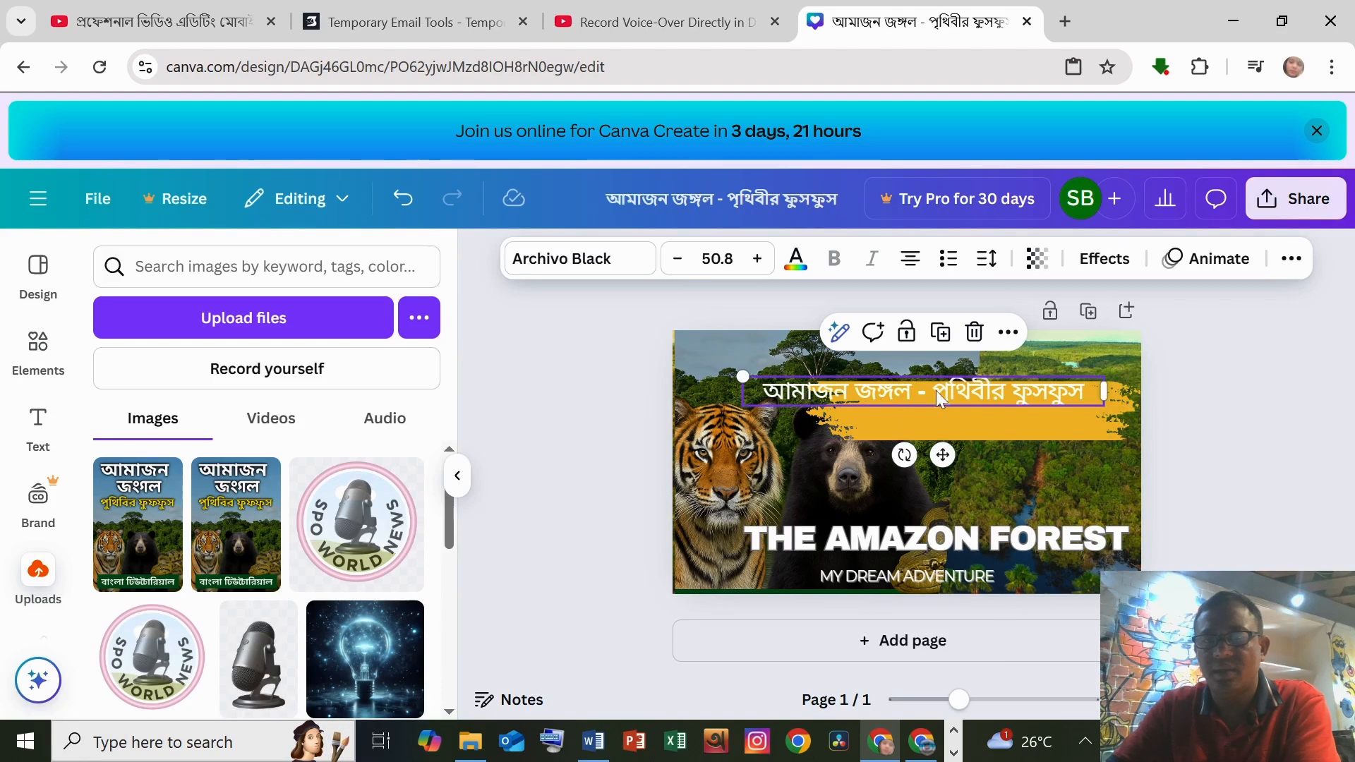
{"action": "left_click_drag", "start_coordinate": [935, 391], "coordinate": [993, 408]}
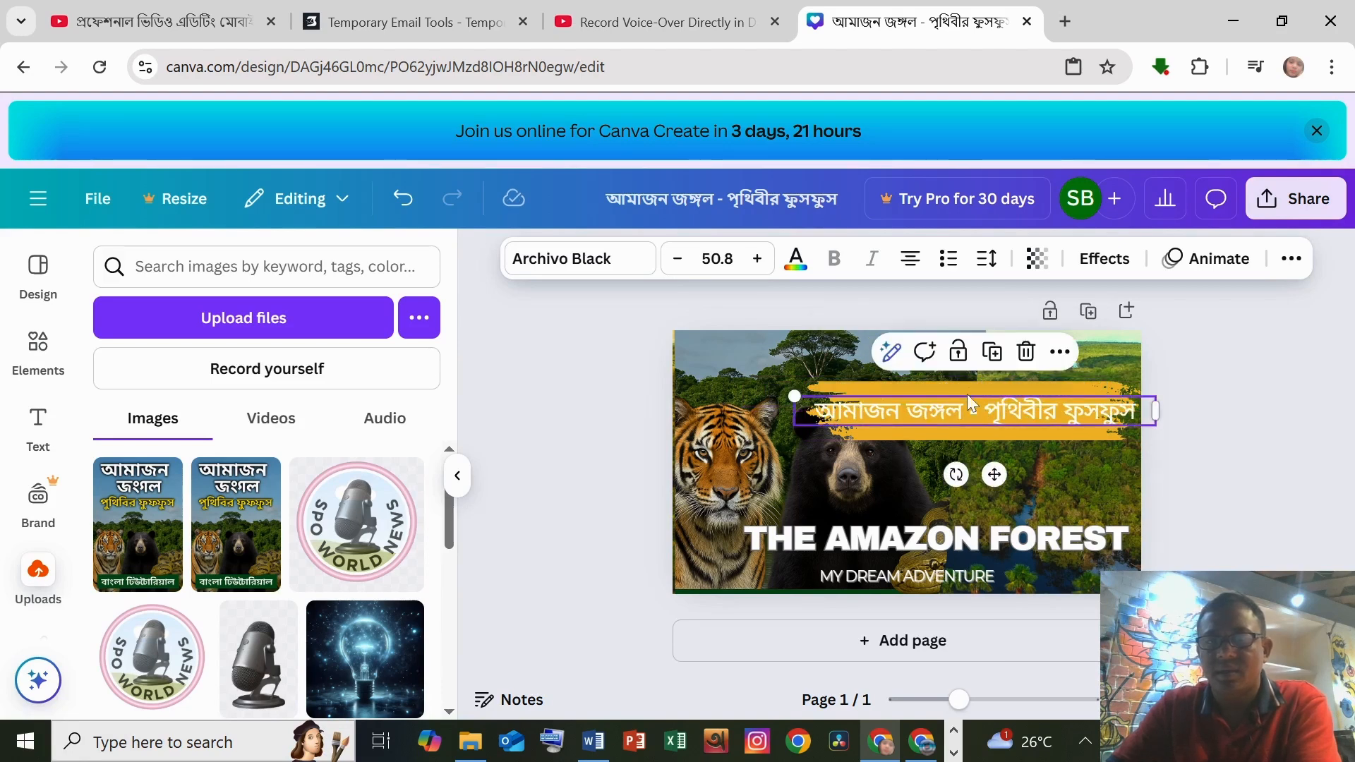
Step: Enlarge the yellow bar and shift it down behind the Bengali title
{"action": "left_click", "coordinate": [964, 388]}
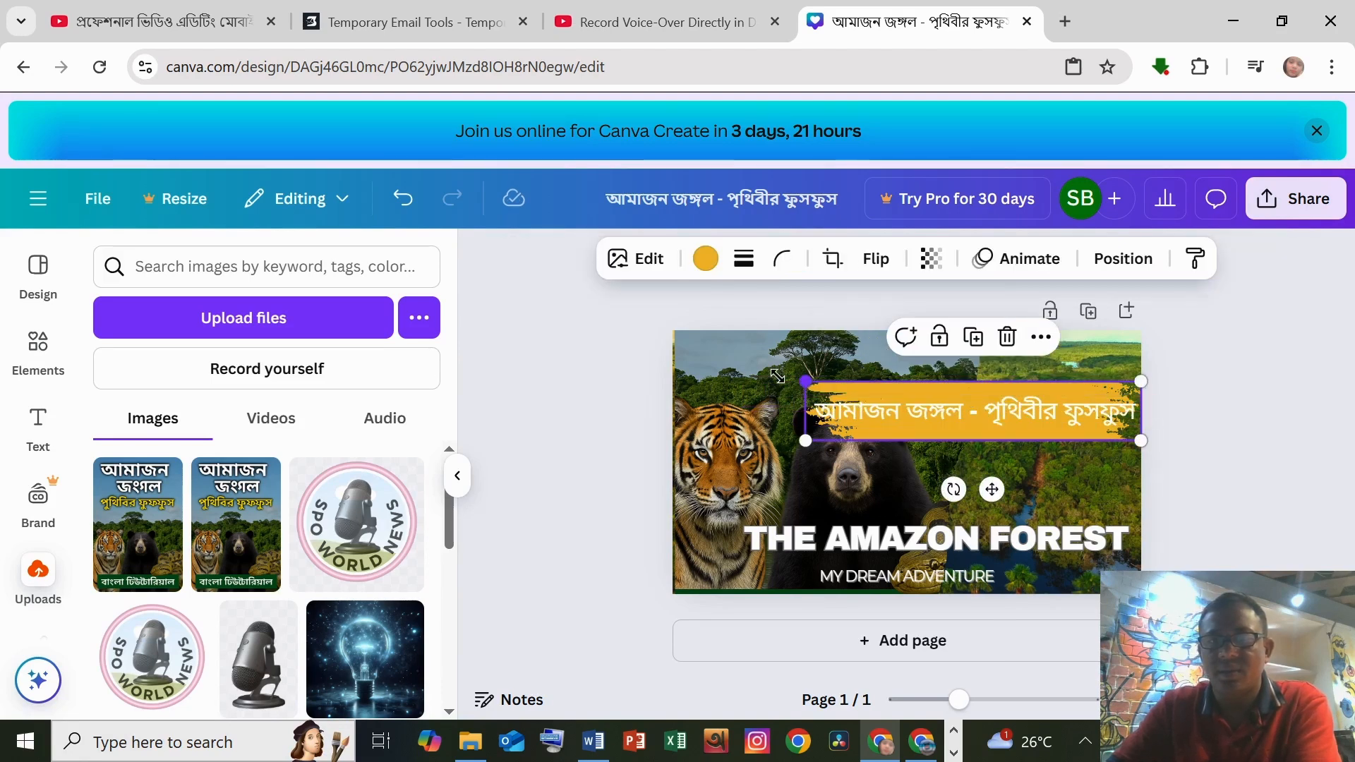
{"action": "left_click_drag", "start_coordinate": [777, 376], "coordinate": [743, 370]}
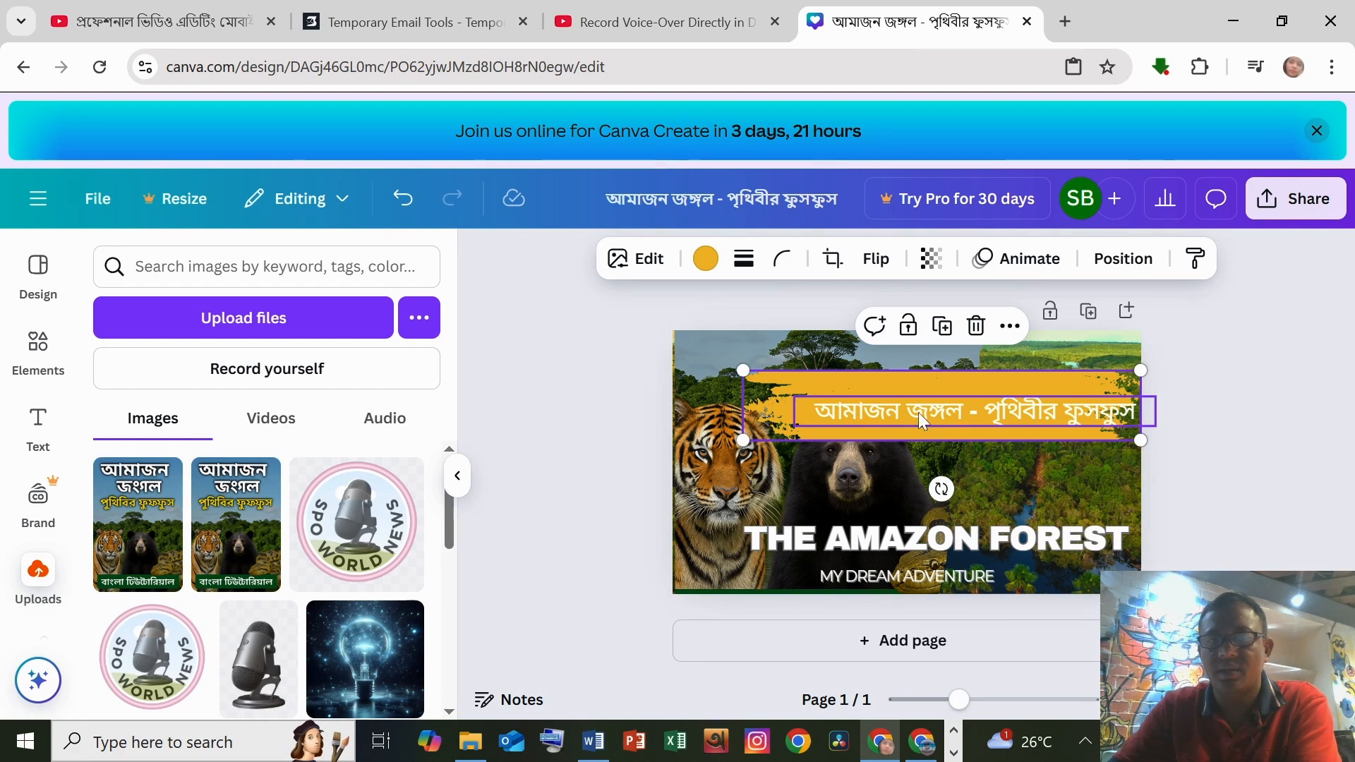
{"action": "left_click", "coordinate": [917, 412]}
{"action": "mouse_move", "coordinate": [878, 385]}
{"action": "left_mouse_down"}
{"action": "mouse_move", "coordinate": [855, 382]}
{"action": "mouse_move", "coordinate": [856, 417]}
{"action": "mouse_move", "coordinate": [855, 342]}
{"action": "mouse_move", "coordinate": [882, 407]}
{"action": "left_mouse_up"}
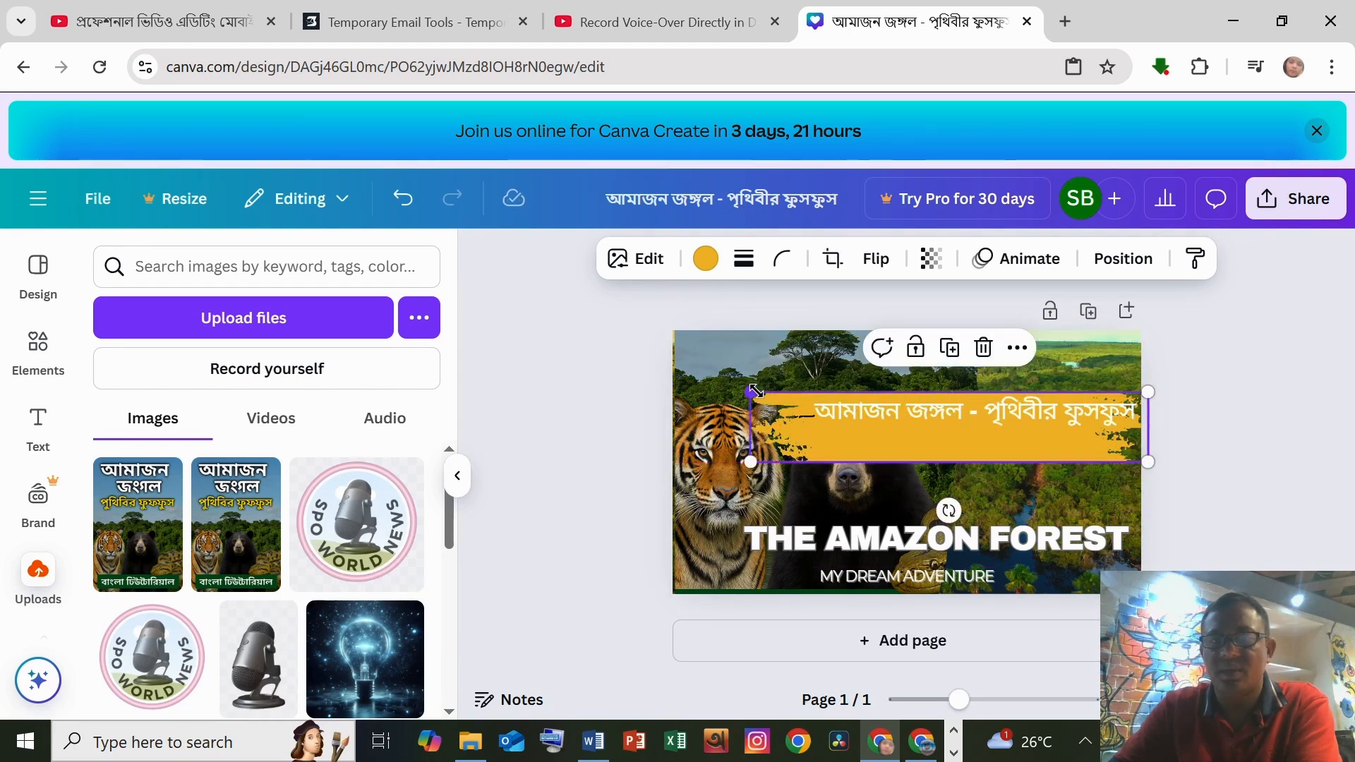
Step: Stretch the yellow brush-stroke bar further to the left behind the Bengali title
{"action": "mouse_move", "coordinate": [748, 400]}
{"action": "left_mouse_down"}
{"action": "mouse_move", "coordinate": [879, 401]}
{"action": "mouse_move", "coordinate": [712, 402]}
{"action": "left_mouse_up"}
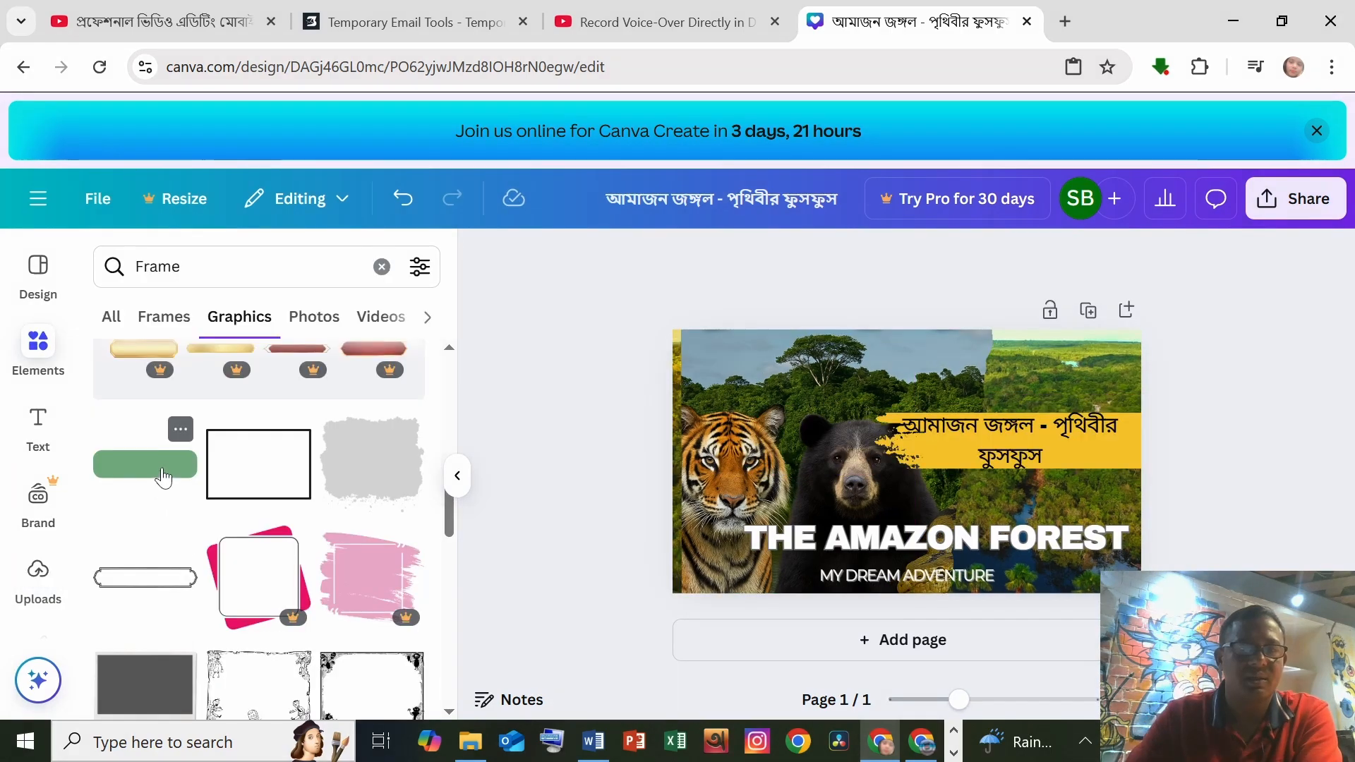
Step: Add a green rounded-rectangle graphic from the Frame search and place it below THE AMAZON FOREST title
{"action": "left_click", "coordinate": [163, 474]}
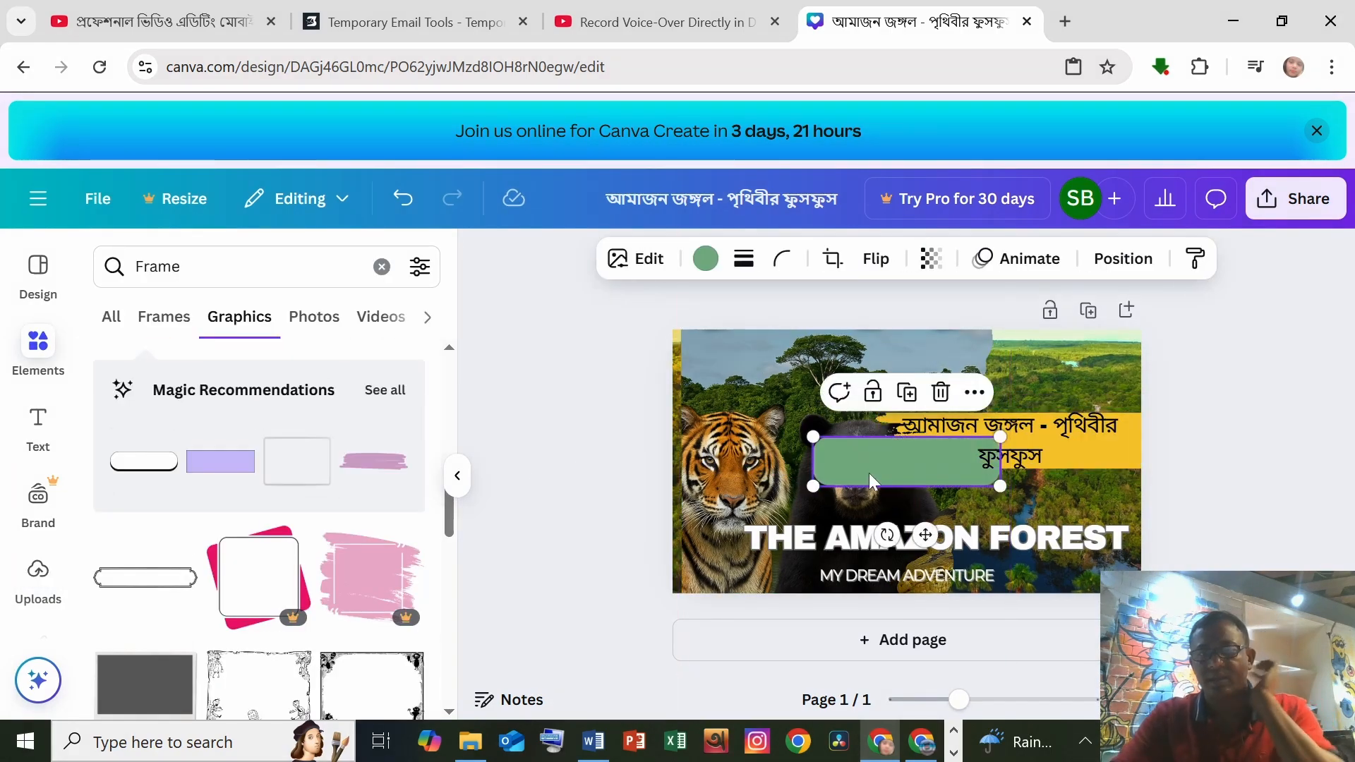
{"action": "left_click_drag", "start_coordinate": [875, 470], "coordinate": [1065, 548]}
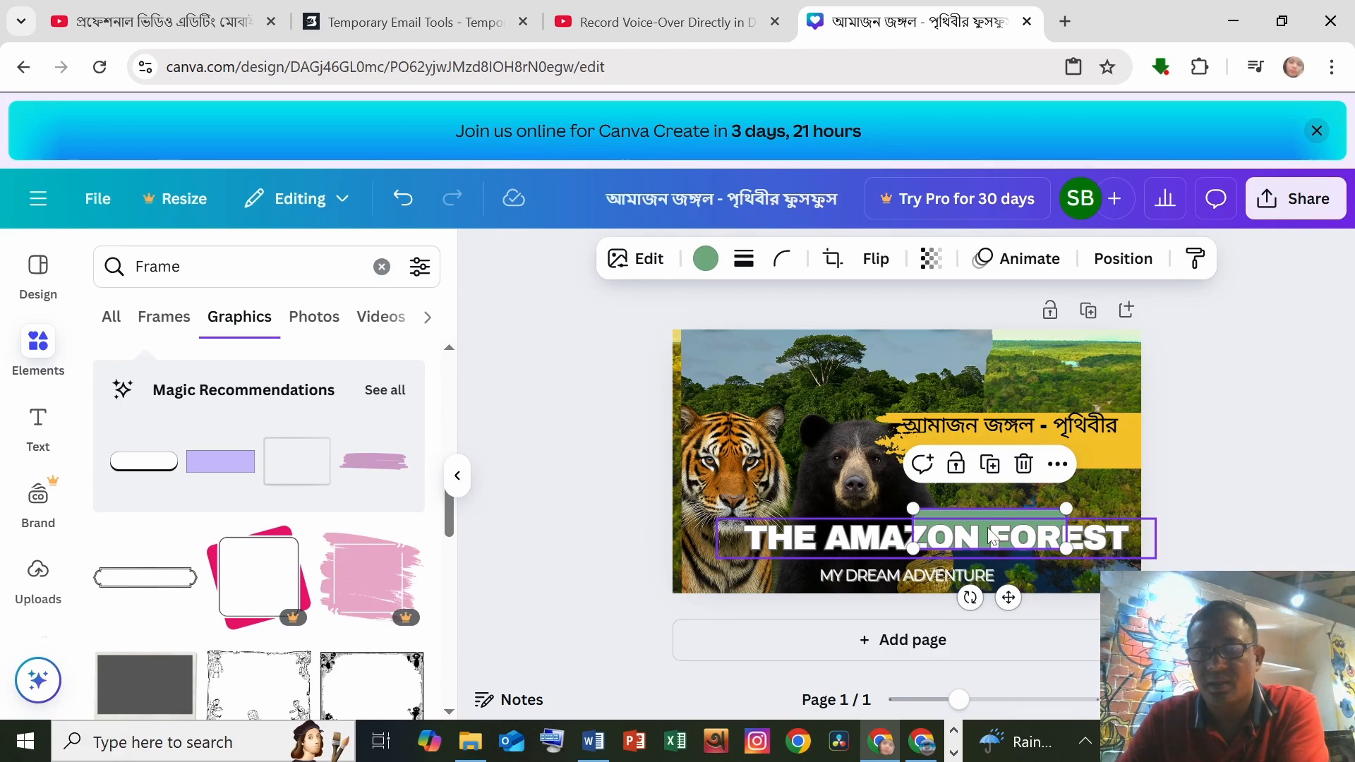
{"action": "left_click", "coordinate": [1039, 522]}
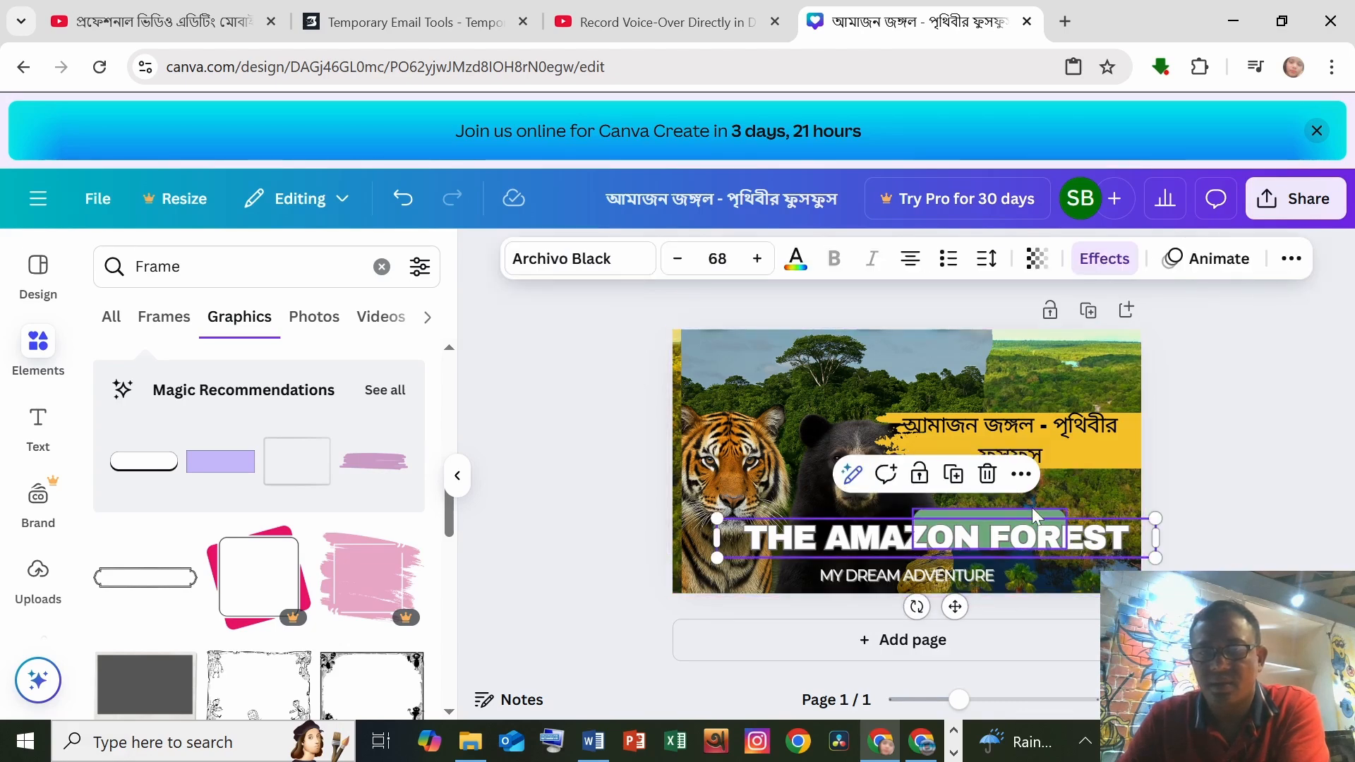
{"action": "left_click_drag", "start_coordinate": [1032, 507], "coordinate": [1089, 561]}
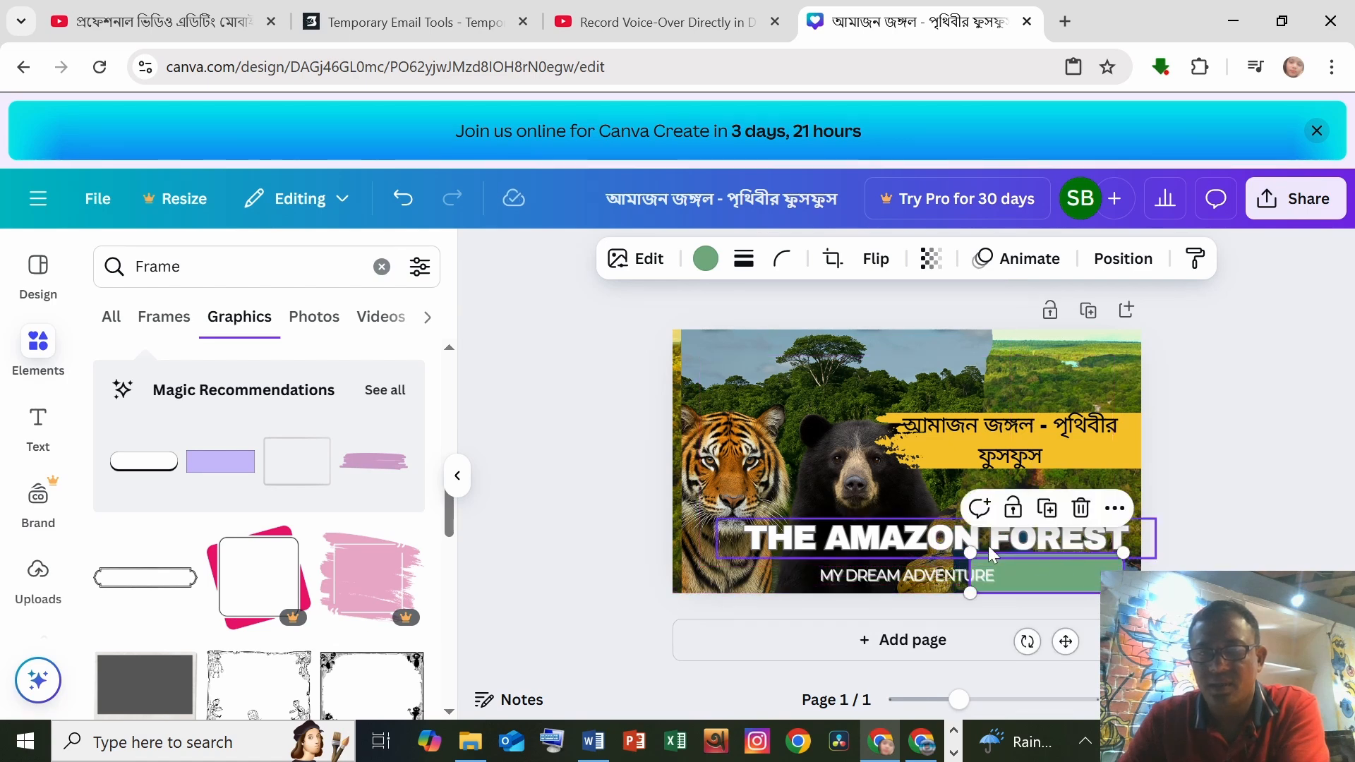
{"action": "left_click_drag", "start_coordinate": [993, 554], "coordinate": [996, 533]}
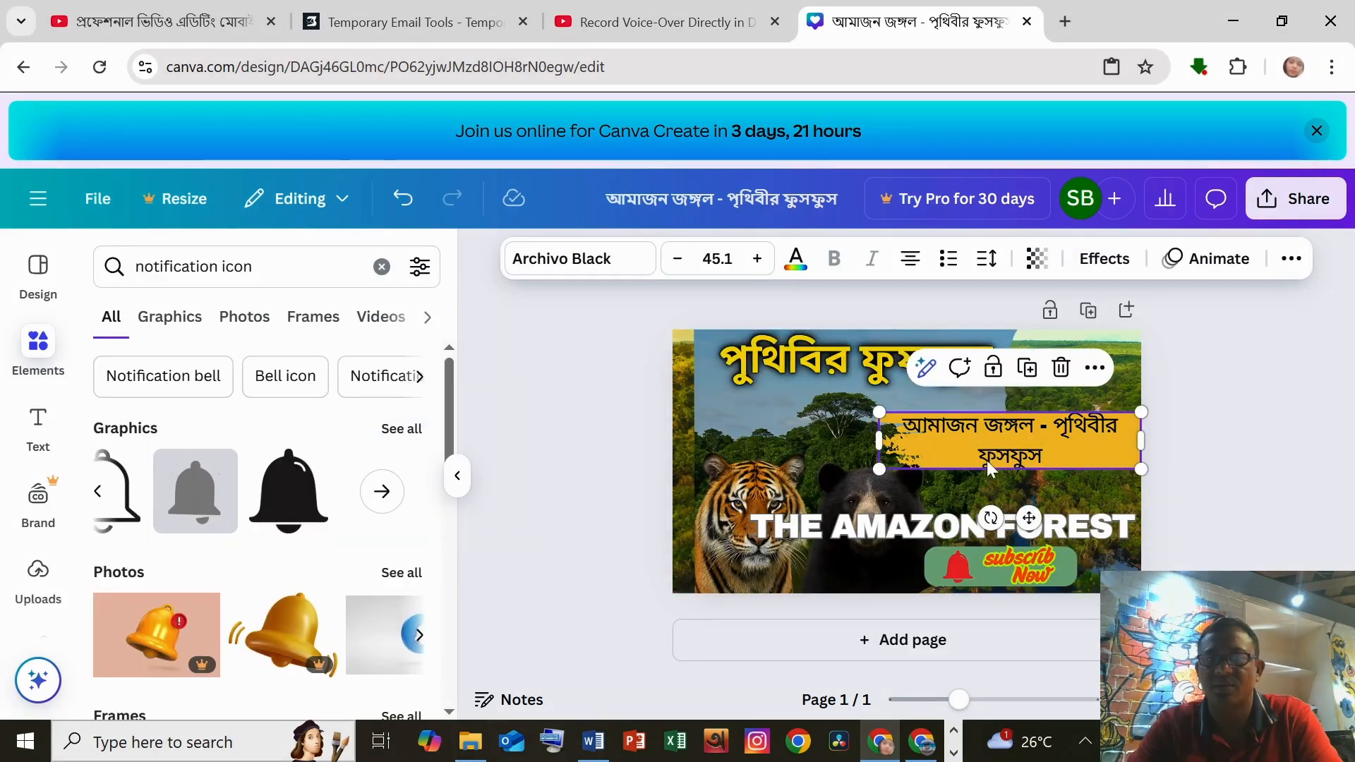
Step: Shorten the Bengali text on the yellow bar to আমাজন জঙ্গল by deleting the rest of the title
{"action": "double_click", "coordinate": [1048, 454]}
{"action": "double_click", "coordinate": [1048, 454]}
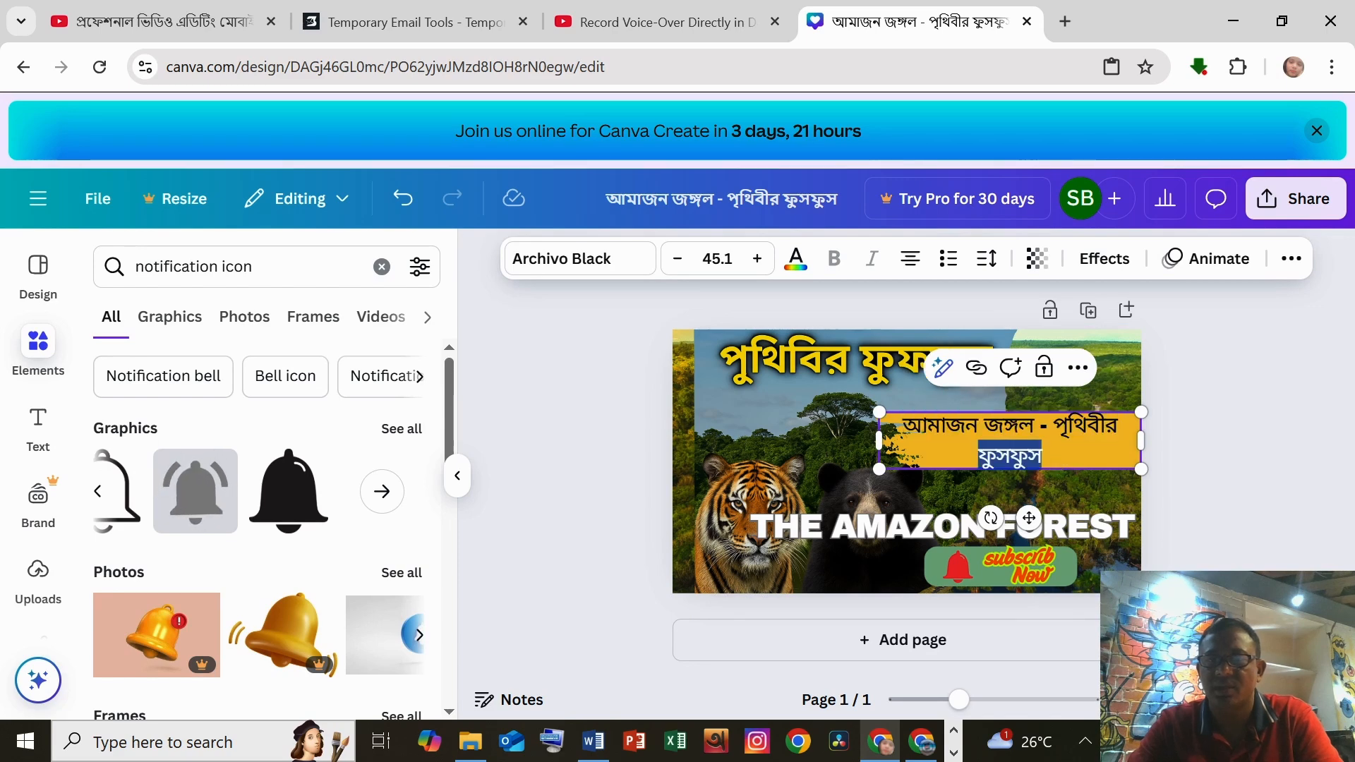
{"action": "key", "text": "BackSpace"}
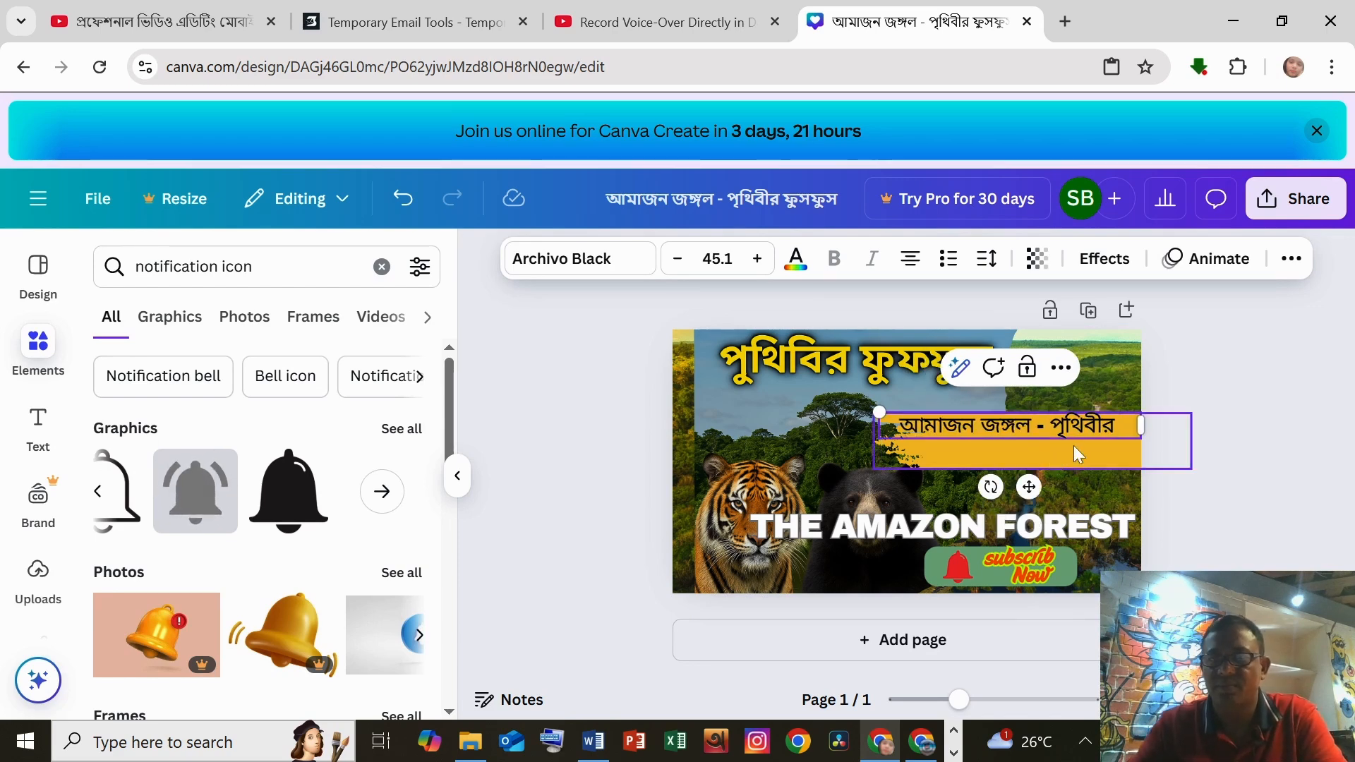
{"action": "key", "text": "BackSpace"}
{"action": "key", "text": "BackSpace"}
{"action": "key", "text": "BackSpace"}
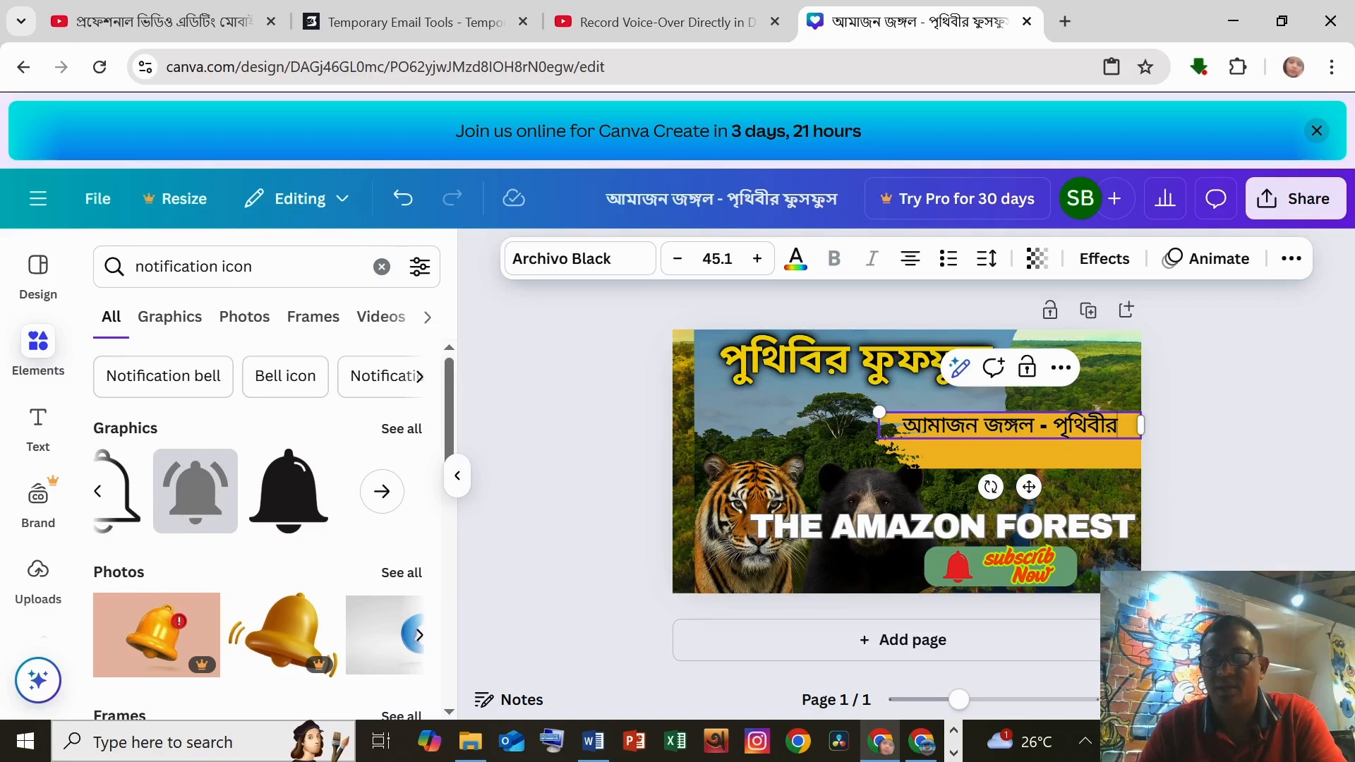
{"action": "key", "text": "BackSpace"}
{"action": "key", "text": "BackSpace"}
{"action": "key", "text": "BackSpace"}
{"action": "key", "text": "BackSpace"}
{"action": "key", "text": "BackSpace"}
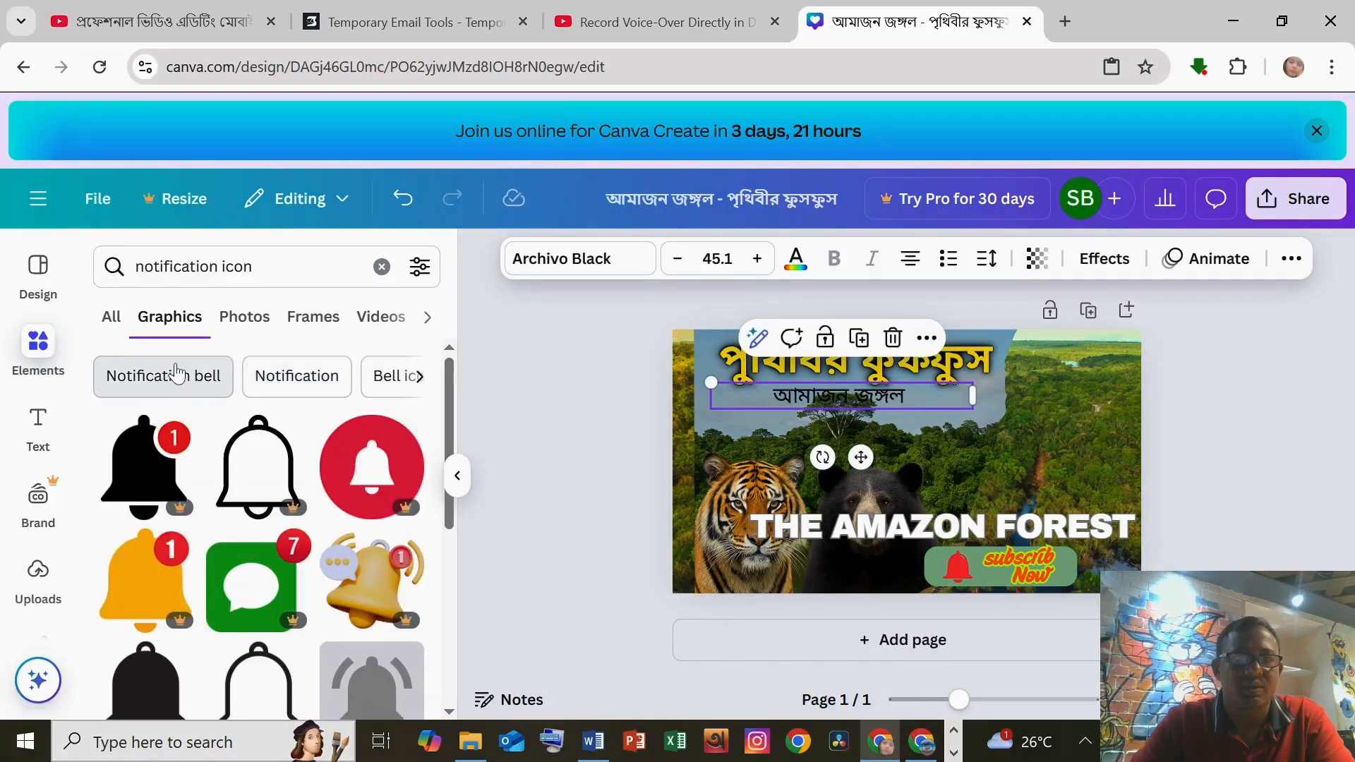
Step: Undo the last two changes to the shortened Bengali text
{"action": "left_click", "coordinate": [115, 326]}
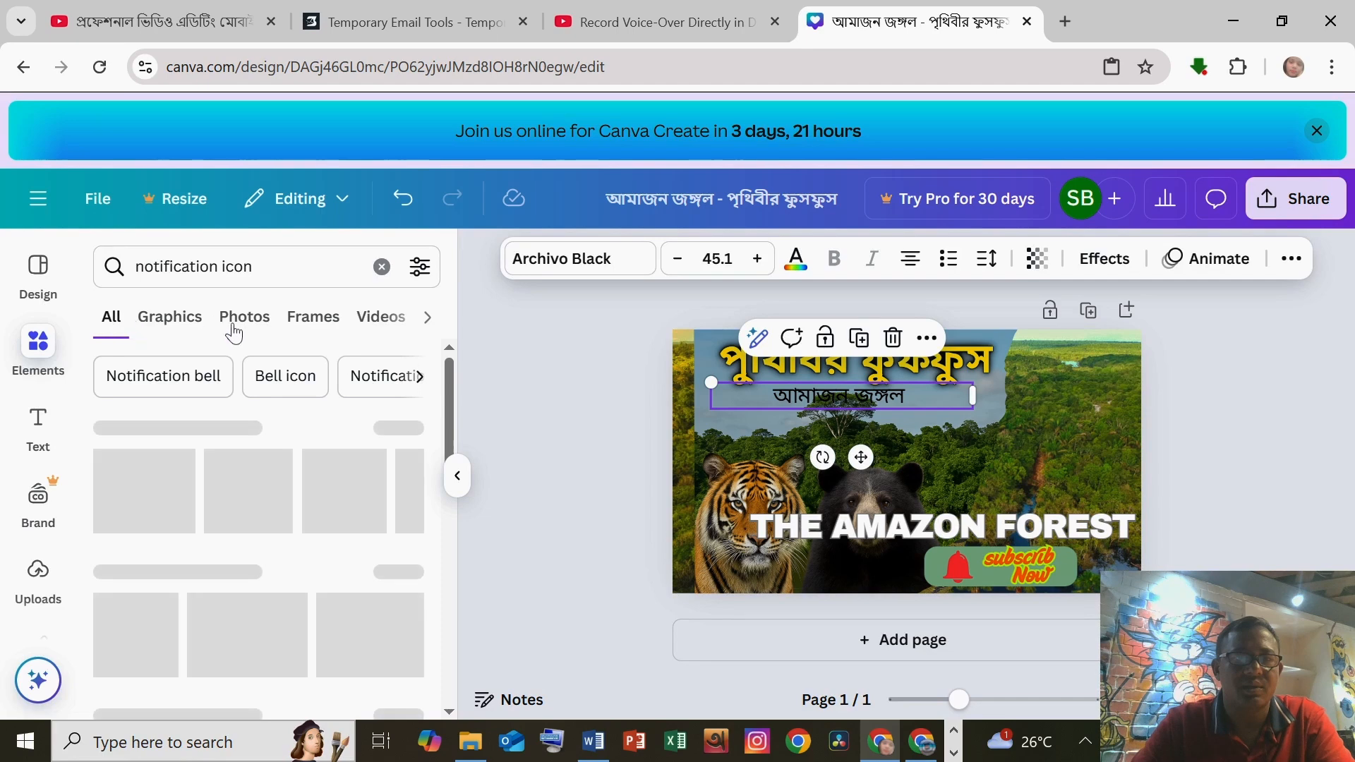
{"action": "left_click", "coordinate": [307, 319]}
{"action": "left_click", "coordinate": [353, 321]}
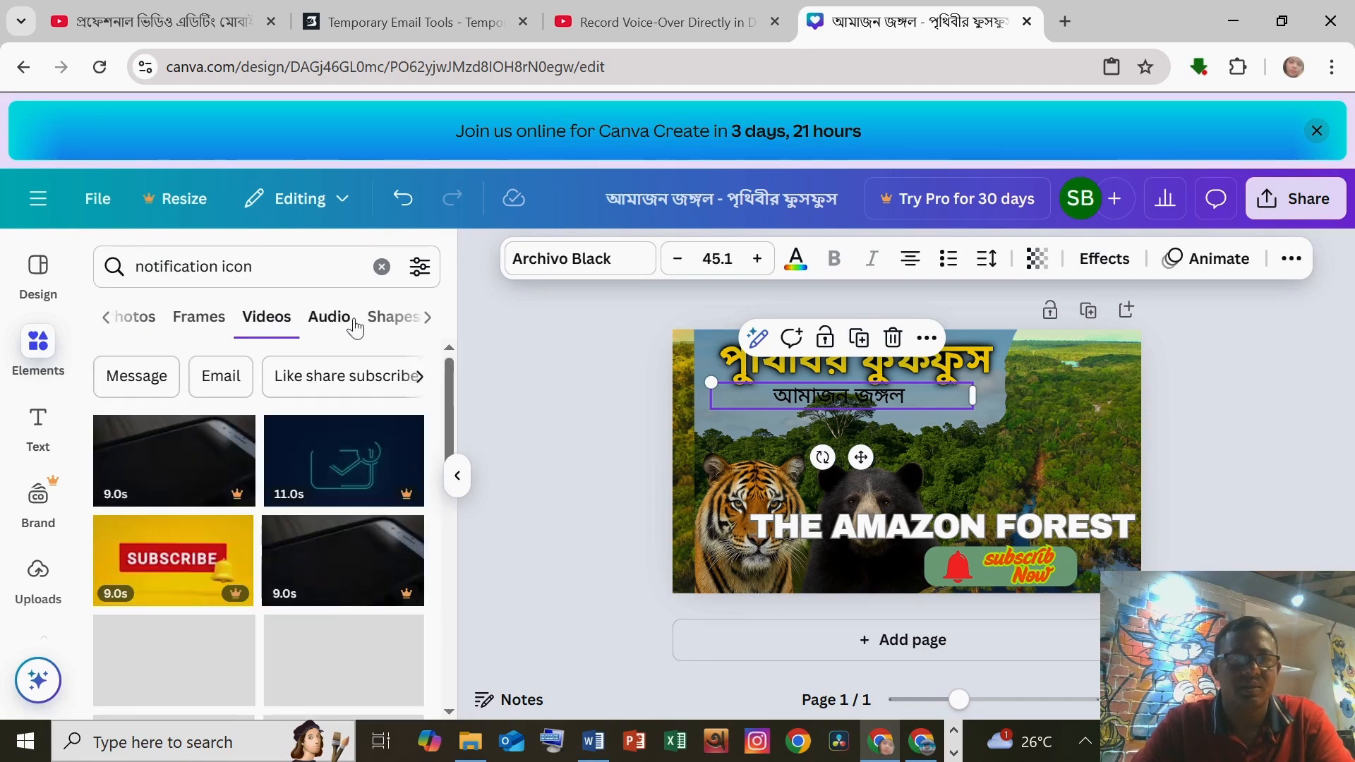
{"action": "key", "text": "ctrl+z"}
{"action": "key", "text": "ctrl+z"}
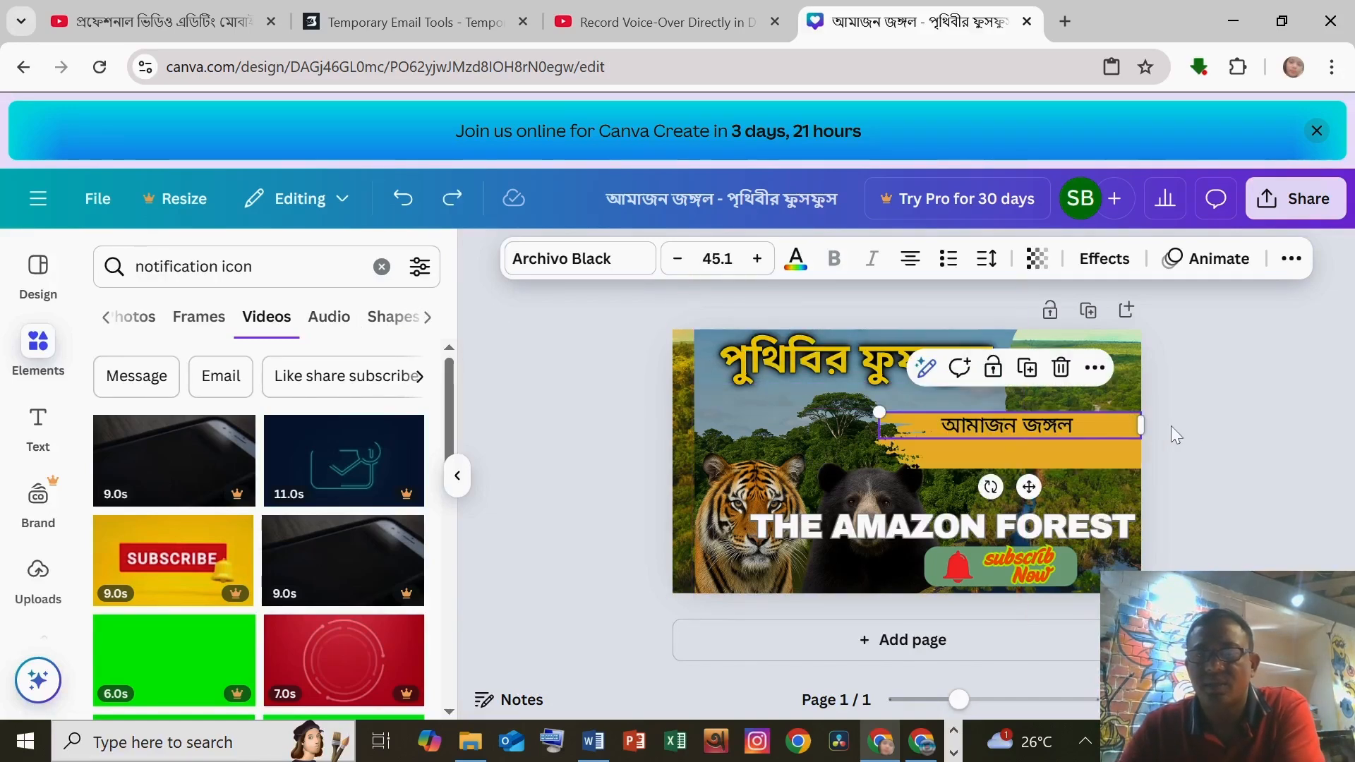
Step: Shrink the yellow bar, move it under the large পৃথিবির ফুসফুস headline, and center আমাজন জঙ্গল on it
{"action": "left_click", "coordinate": [1129, 458]}
{"action": "left_click_drag", "start_coordinate": [1087, 466], "coordinate": [831, 418]}
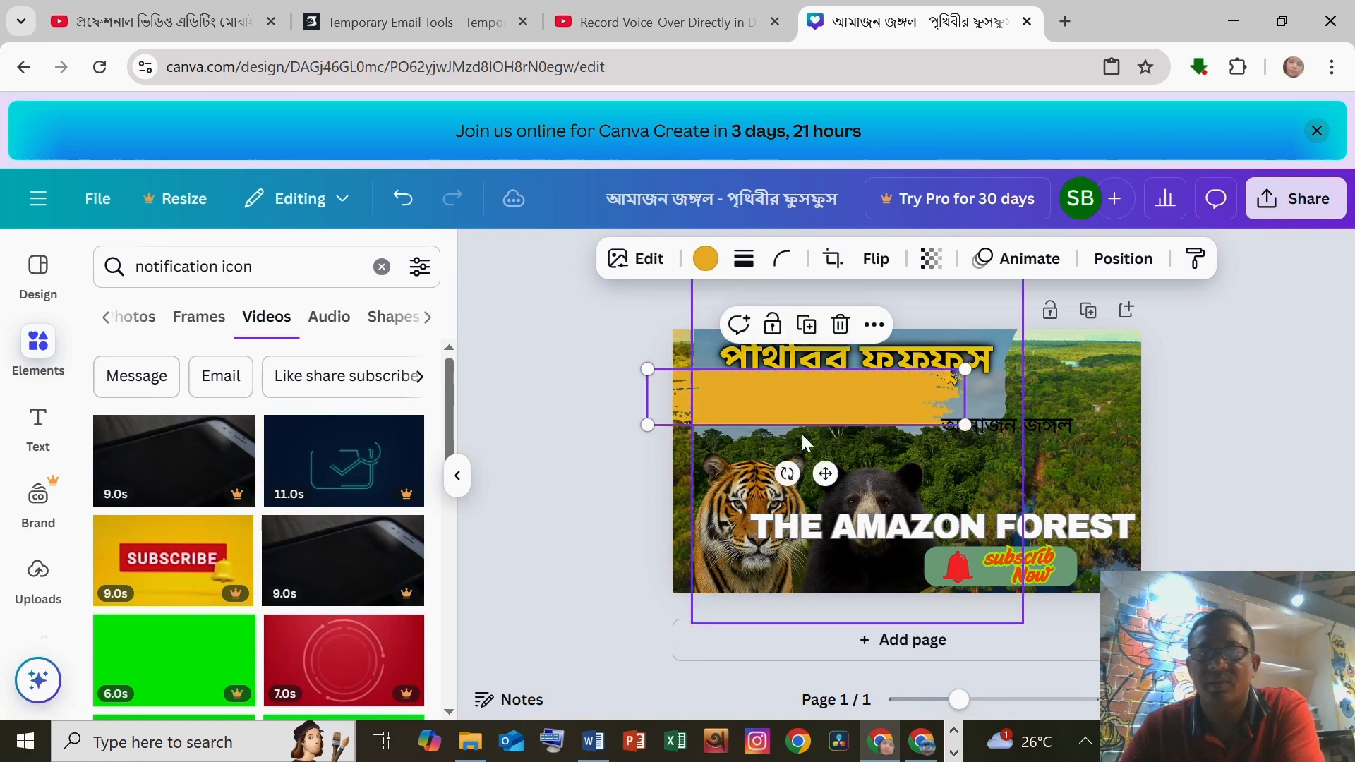
{"action": "left_click_drag", "start_coordinate": [645, 366], "coordinate": [818, 417]}
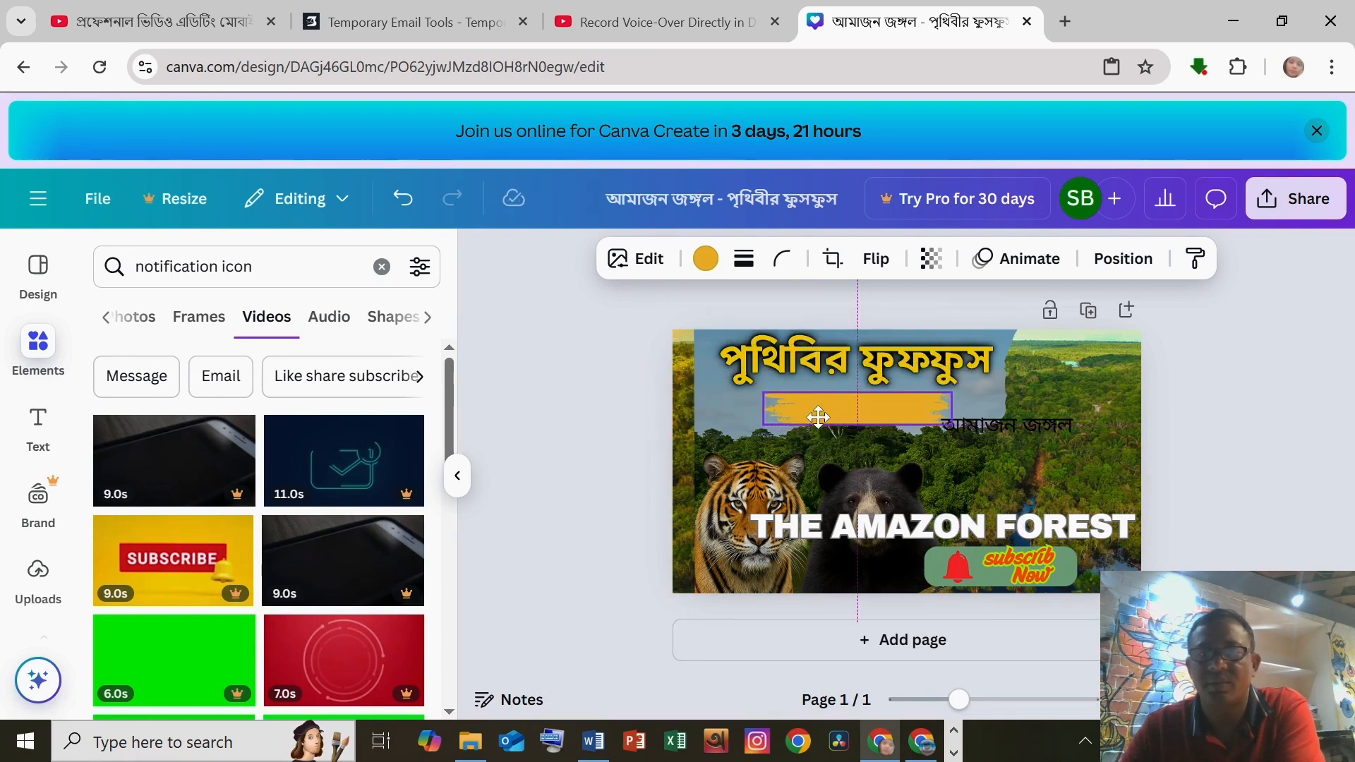
{"action": "left_click_drag", "start_coordinate": [1008, 427], "coordinate": [867, 420]}
{"action": "left_click", "coordinate": [1187, 418]}
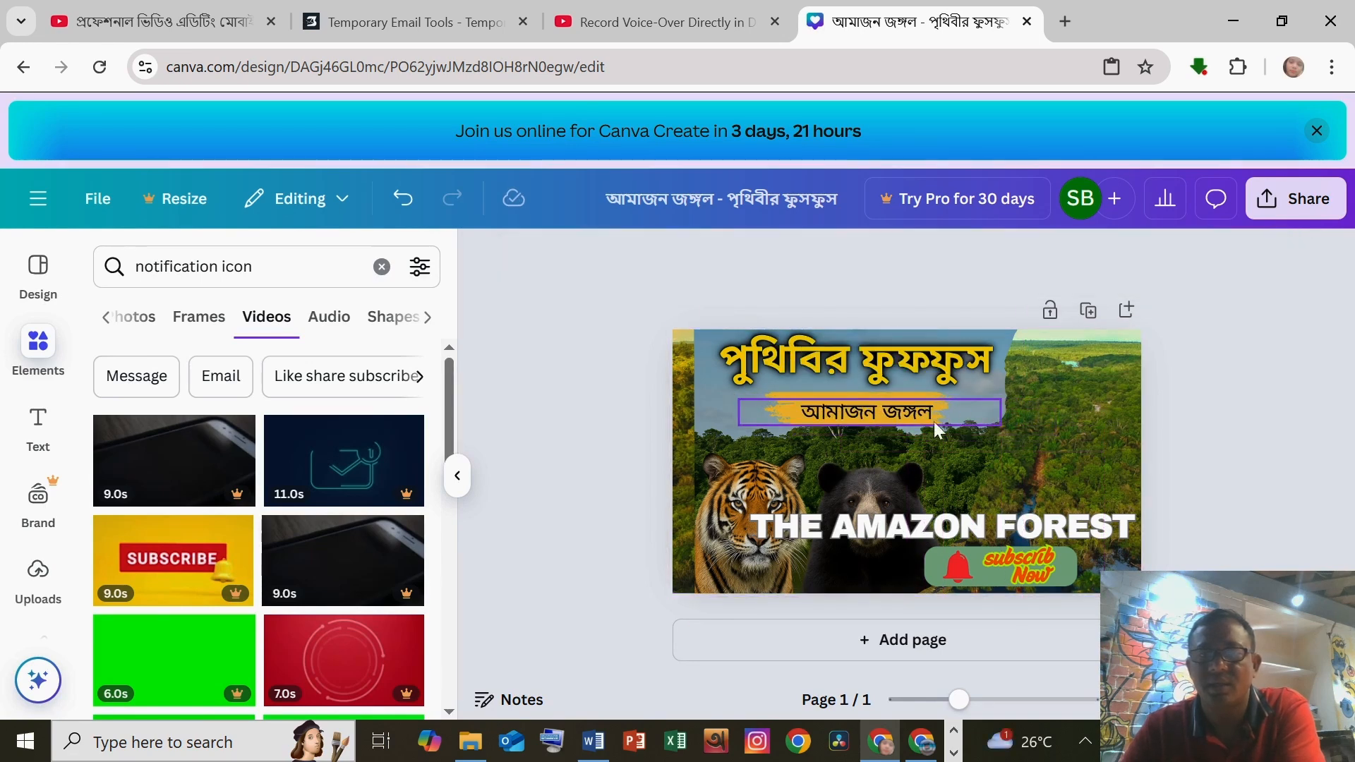
Step: Resize and move THE AMAZON FOREST text into two lines beside the bear, under the yellow bar
{"action": "left_click", "coordinate": [864, 403]}
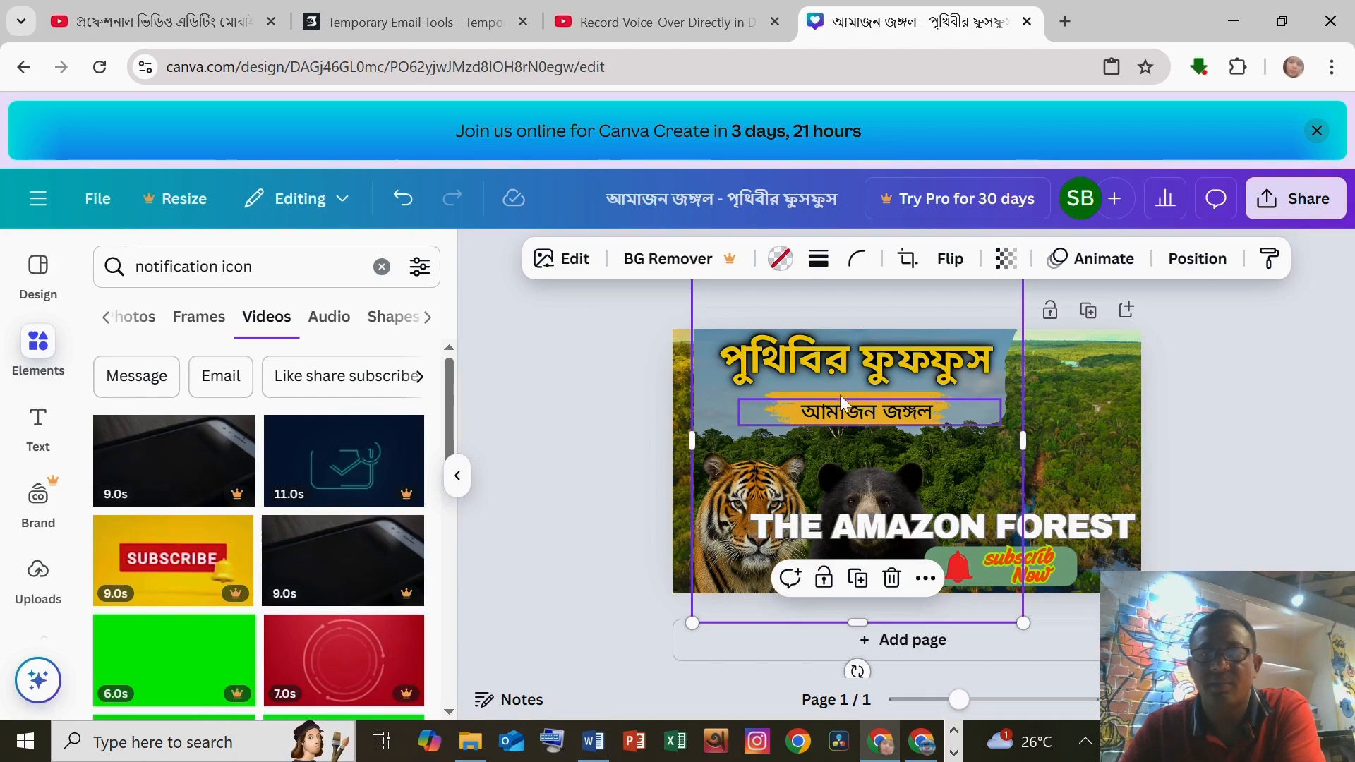
{"action": "left_click", "coordinate": [840, 393]}
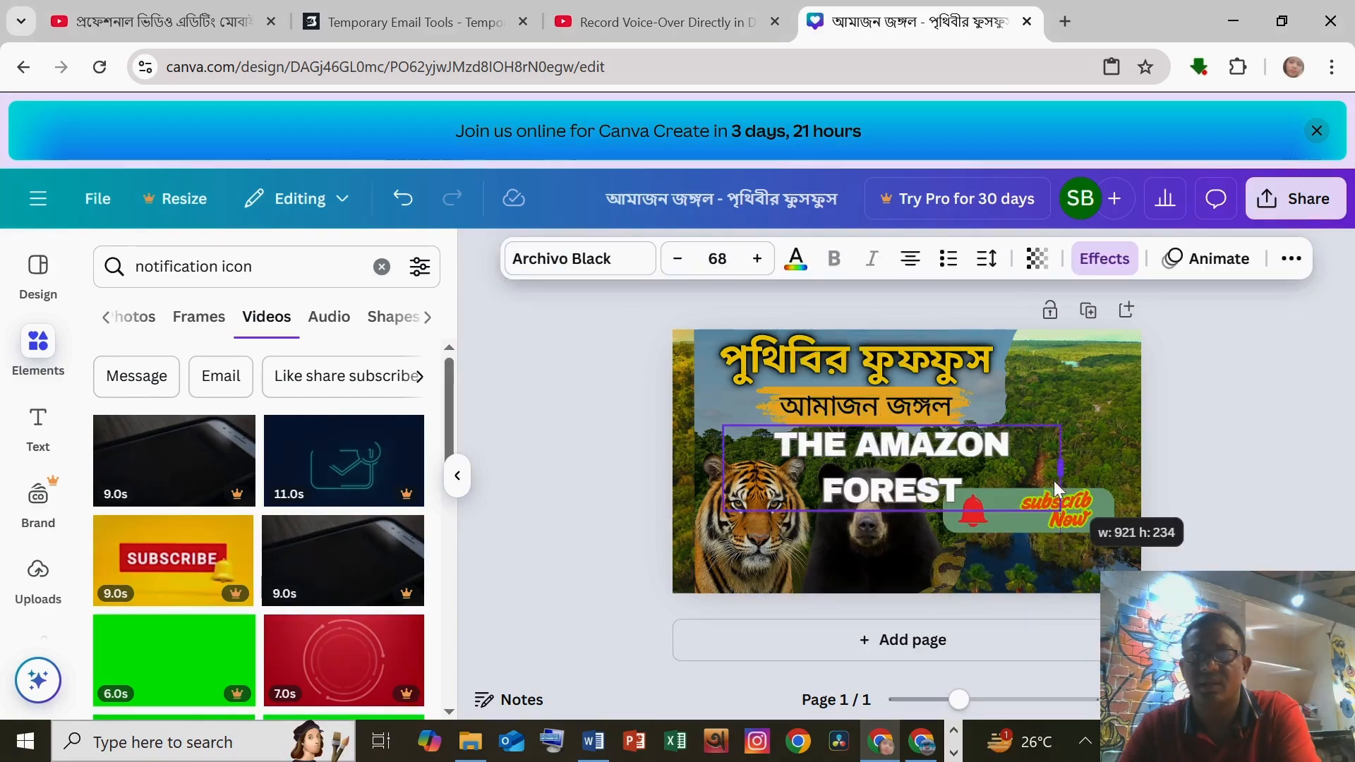
{"action": "left_click_drag", "start_coordinate": [1057, 488], "coordinate": [973, 488]}
{"action": "left_click_drag", "start_coordinate": [880, 469], "coordinate": [1094, 432]}
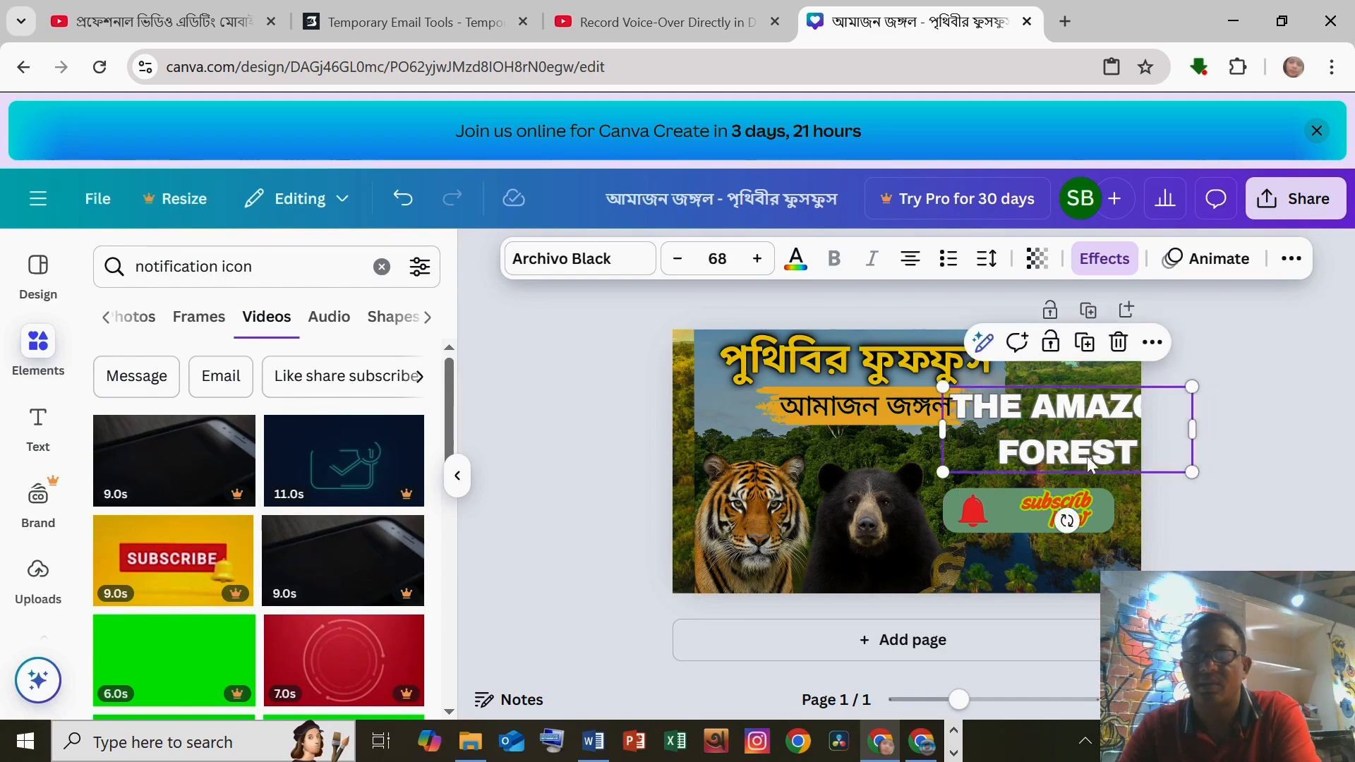
{"action": "left_click_drag", "start_coordinate": [941, 432], "coordinate": [781, 443]}
{"action": "left_click_drag", "start_coordinate": [1071, 417], "coordinate": [1024, 447]}
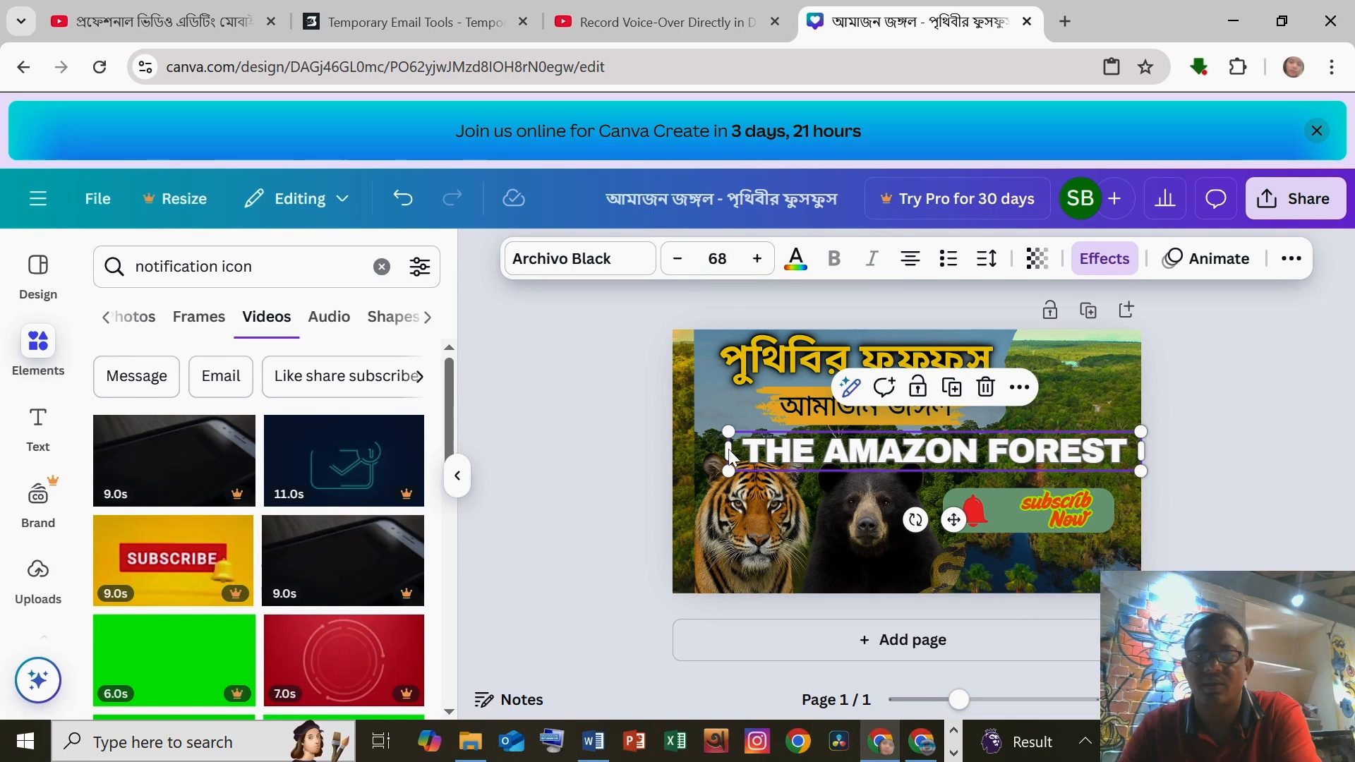
{"action": "left_click_drag", "start_coordinate": [730, 458], "coordinate": [783, 447]}
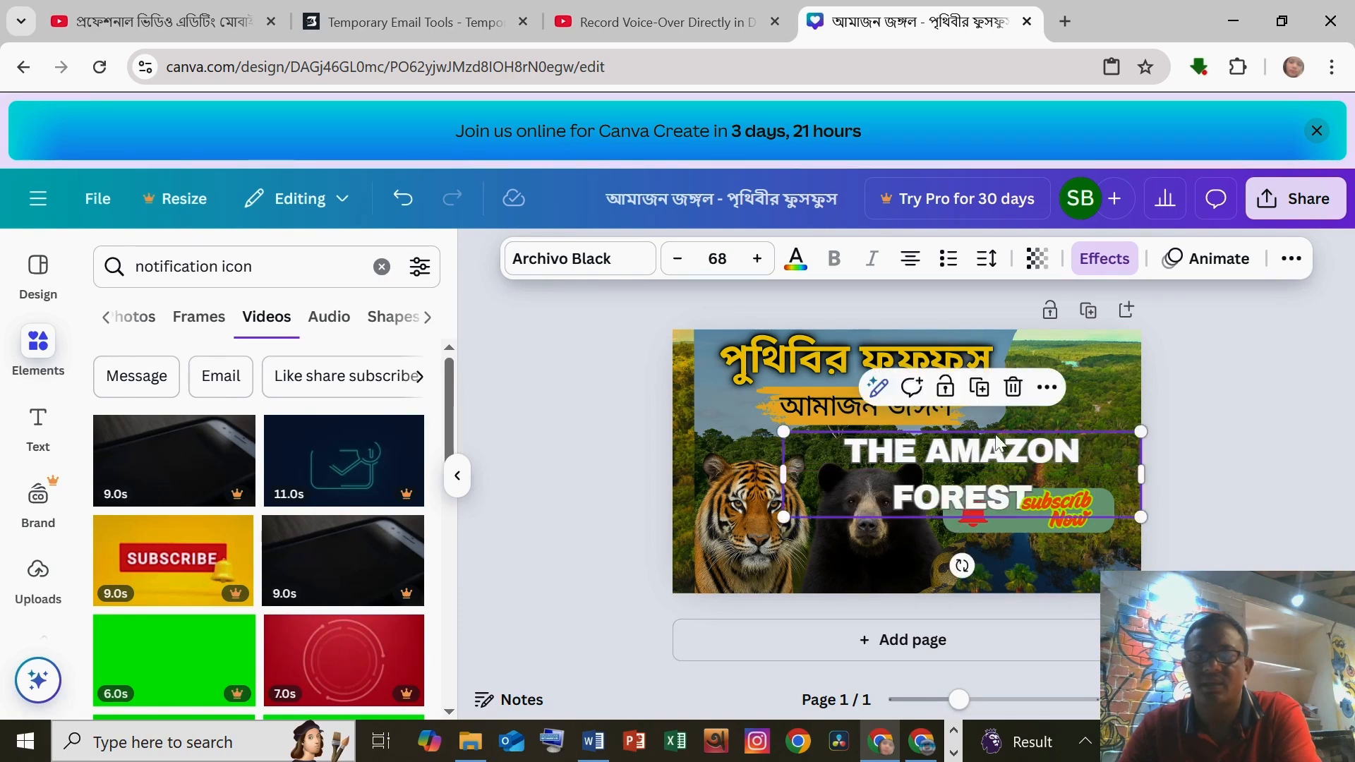
{"action": "left_click_drag", "start_coordinate": [1002, 439], "coordinate": [1017, 424]}
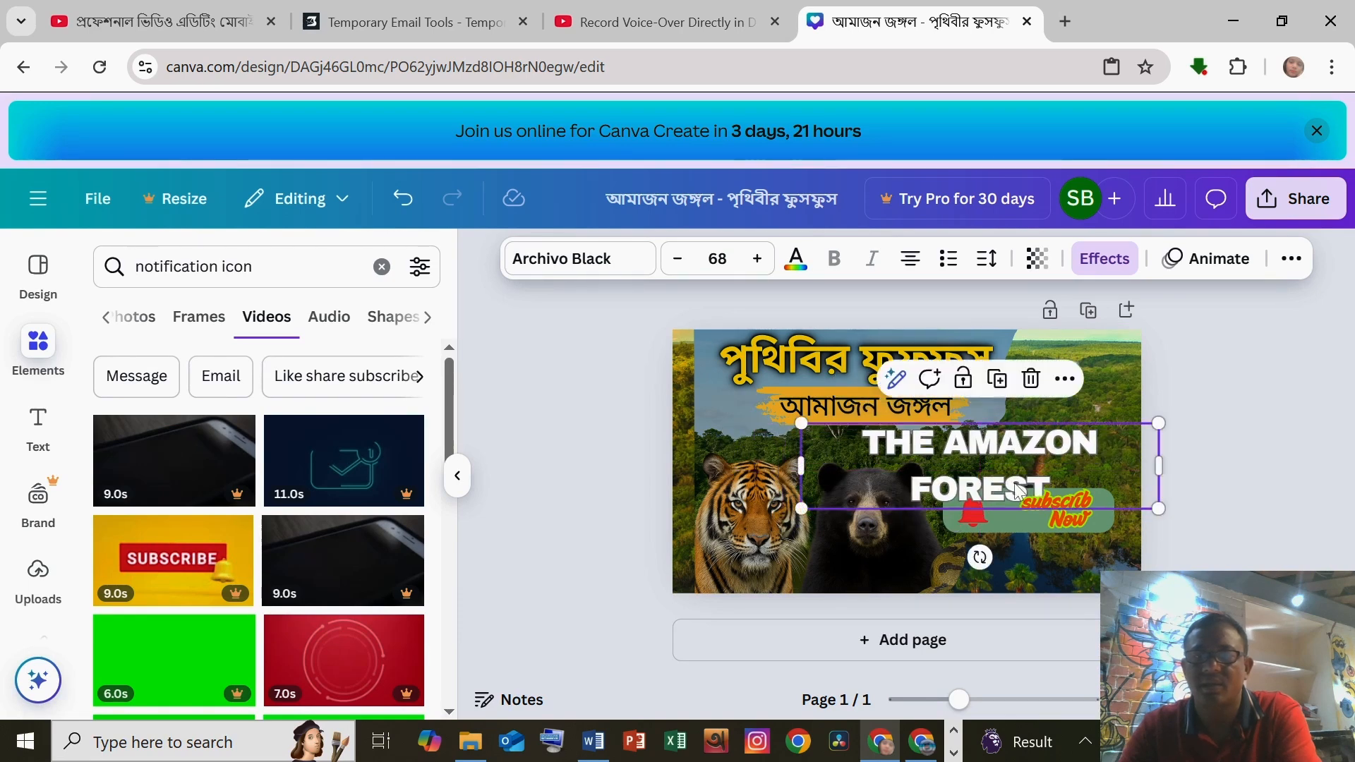
Step: Move the green subscribe-button group with the bell down to the lower right of the thumbnail
{"action": "left_click", "coordinate": [1005, 524]}
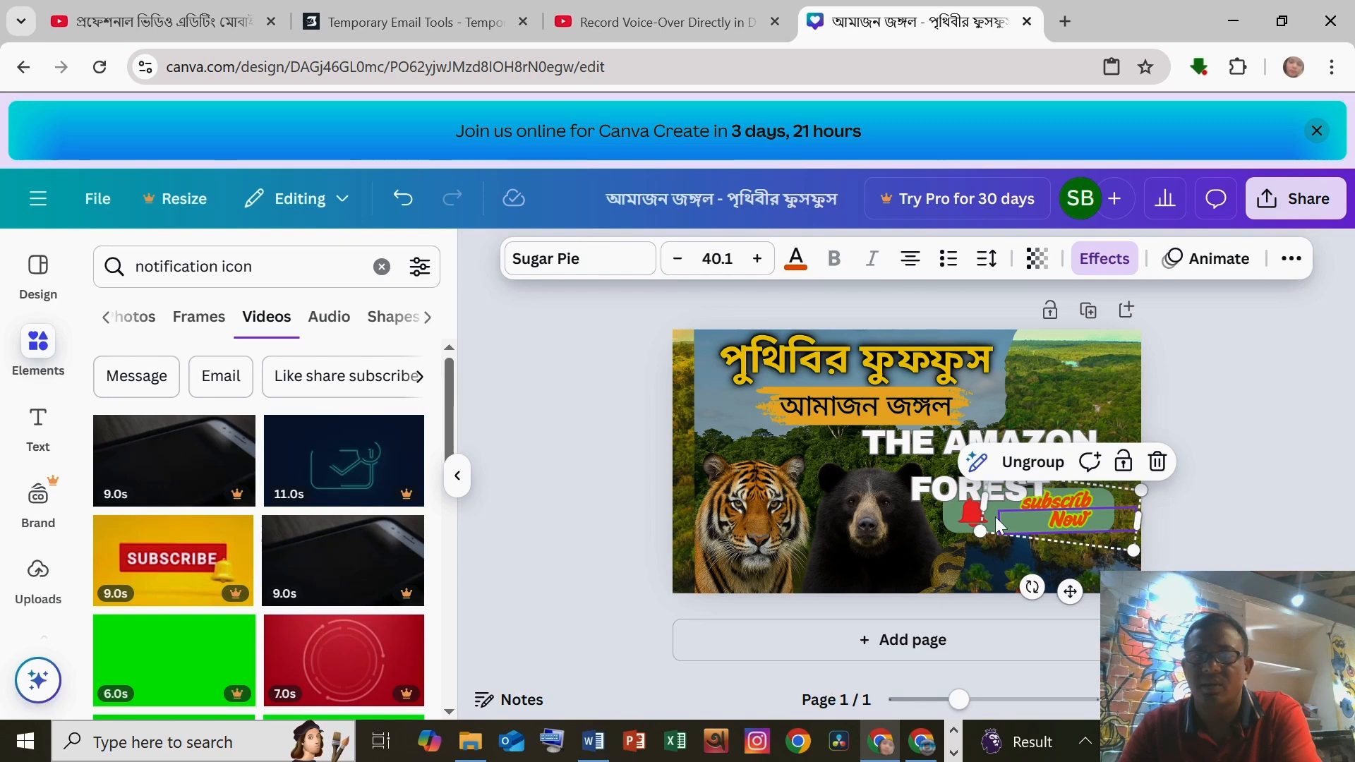
{"action": "left_click_drag", "start_coordinate": [1024, 531], "coordinate": [1020, 527]}
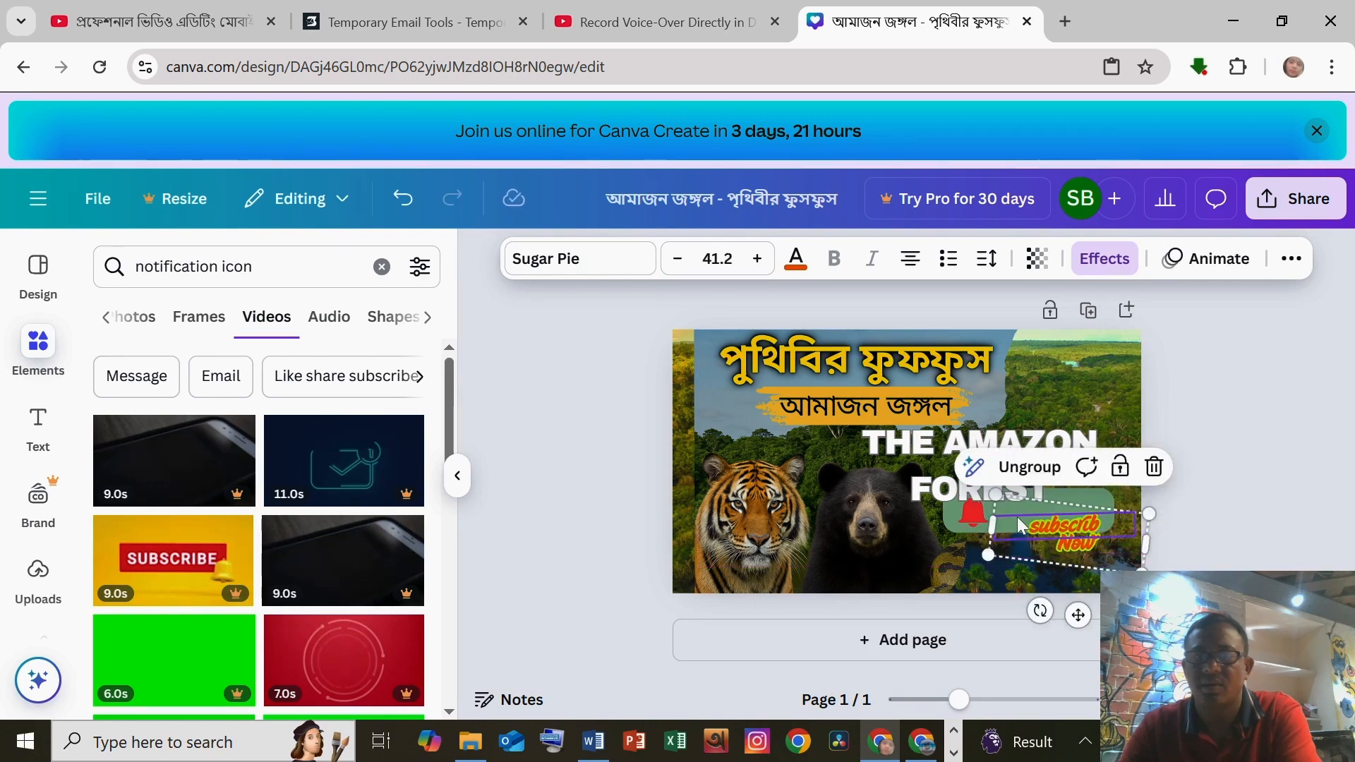
{"action": "left_click", "coordinate": [956, 516]}
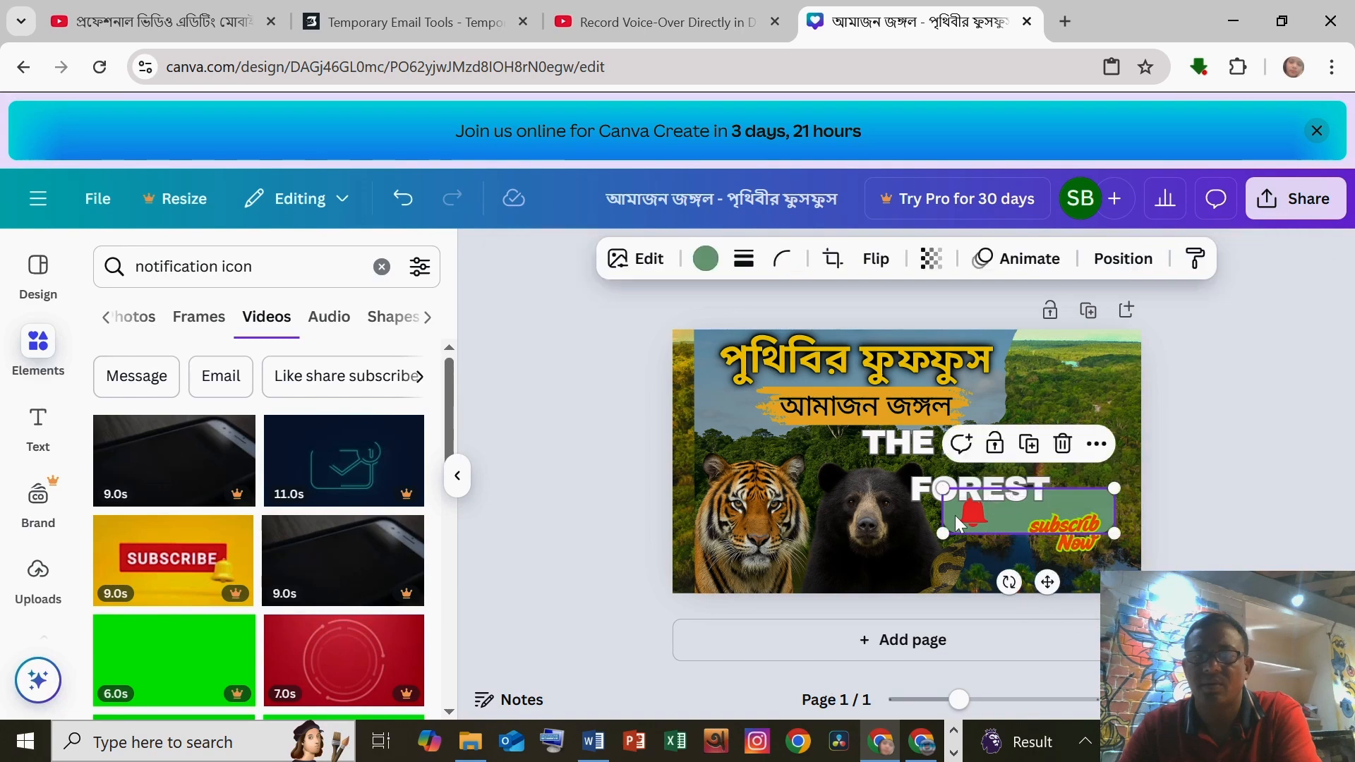
{"action": "left_click_drag", "start_coordinate": [955, 515], "coordinate": [1067, 547]}
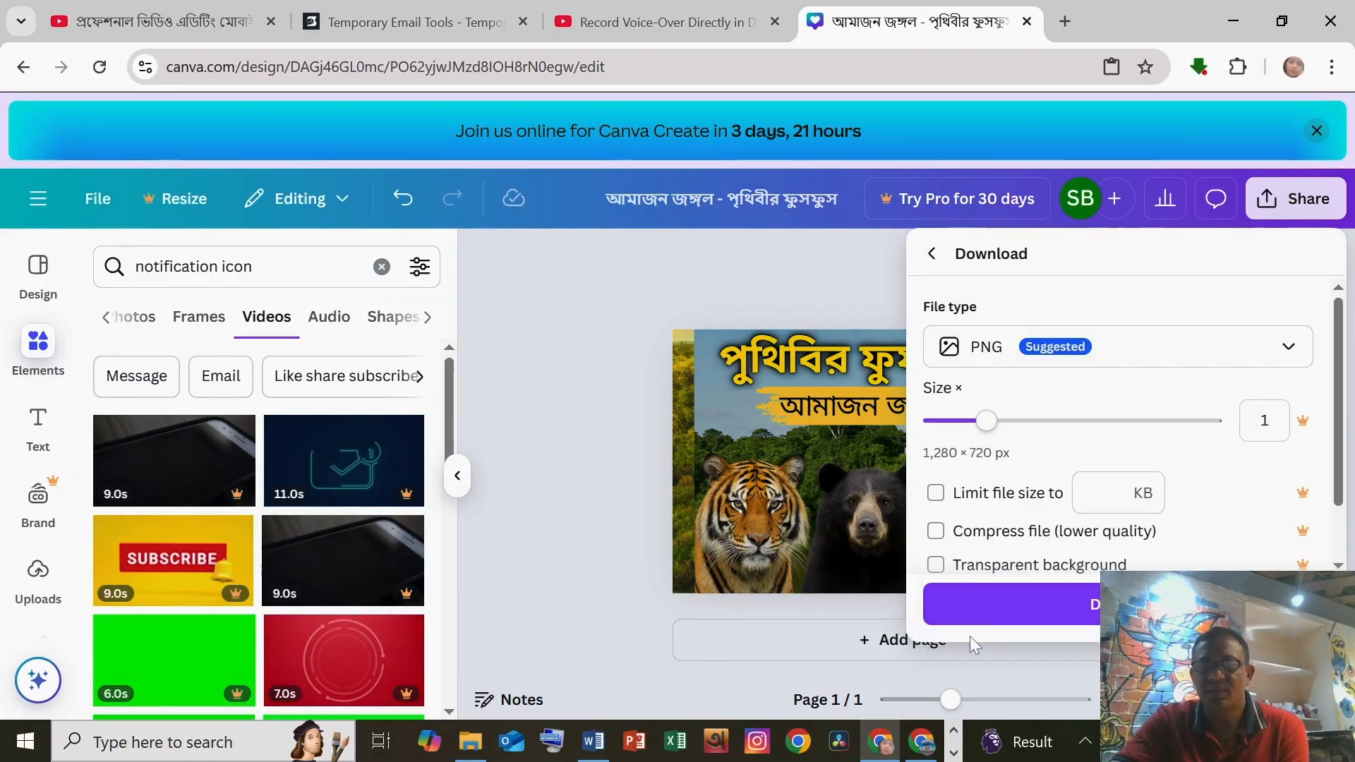
Step: Download the design as a 1280 × 720 PNG file
{"action": "left_click", "coordinate": [1010, 497]}
{"action": "scroll", "coordinate": [1014, 517], "scroll_direction": "down", "scroll_amount": 2}
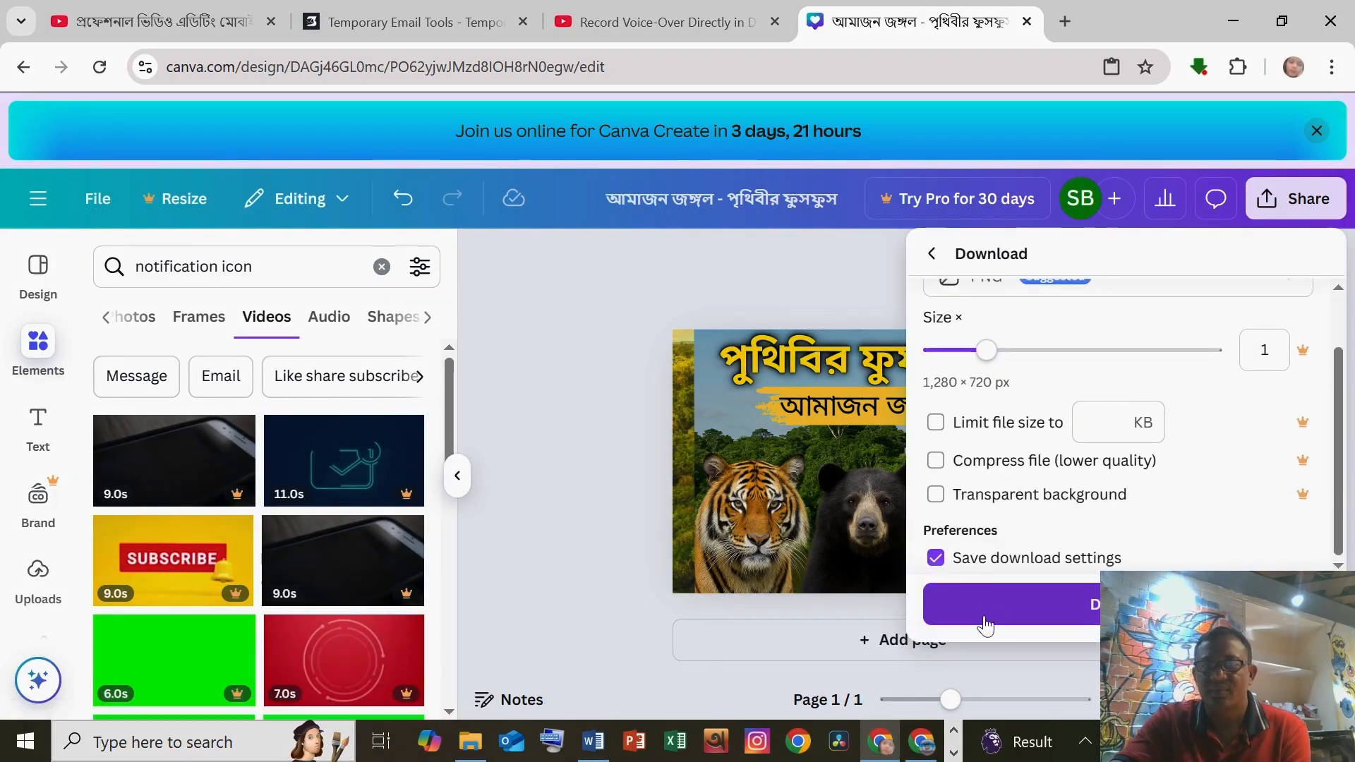
{"action": "left_click", "coordinate": [984, 611]}
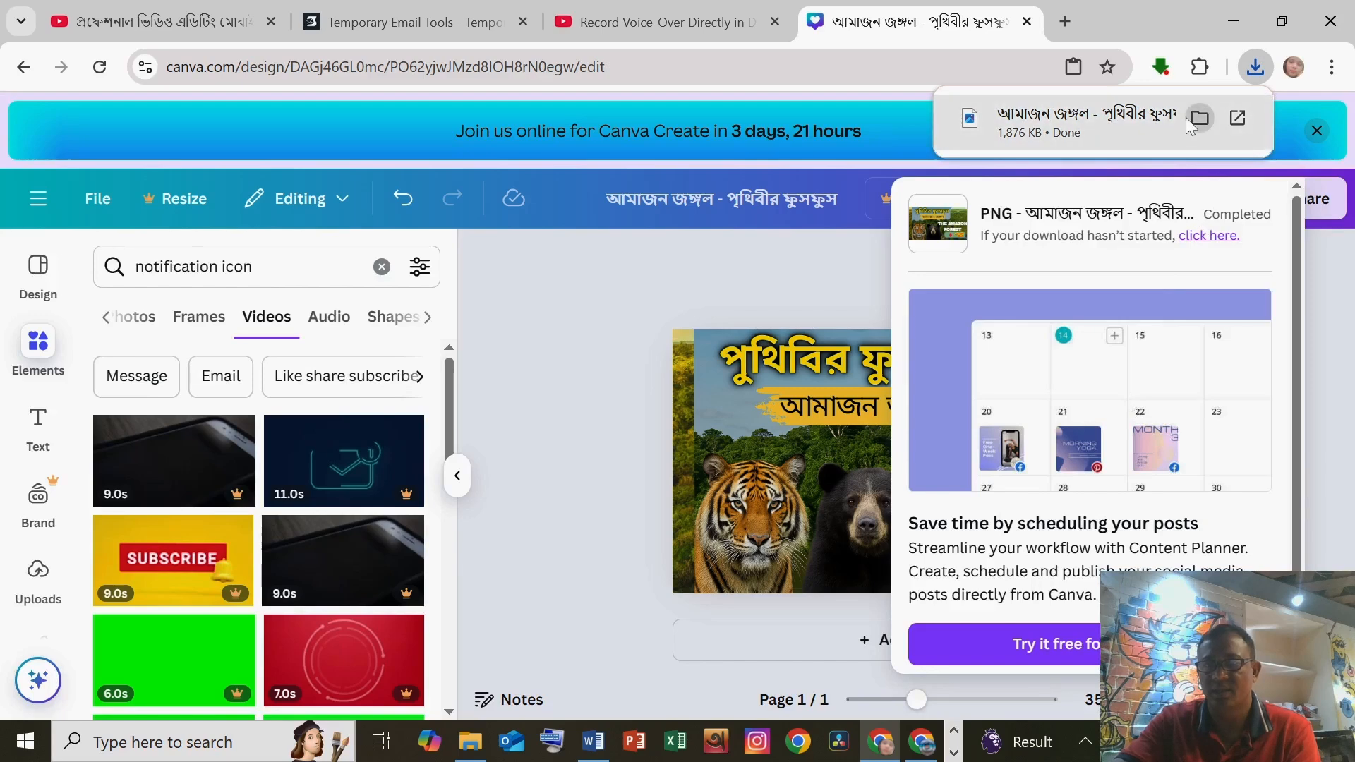
Step: Open the downloaded PNG's folder to check the file, then close it and minimize the browser
{"action": "left_click", "coordinate": [1198, 117]}
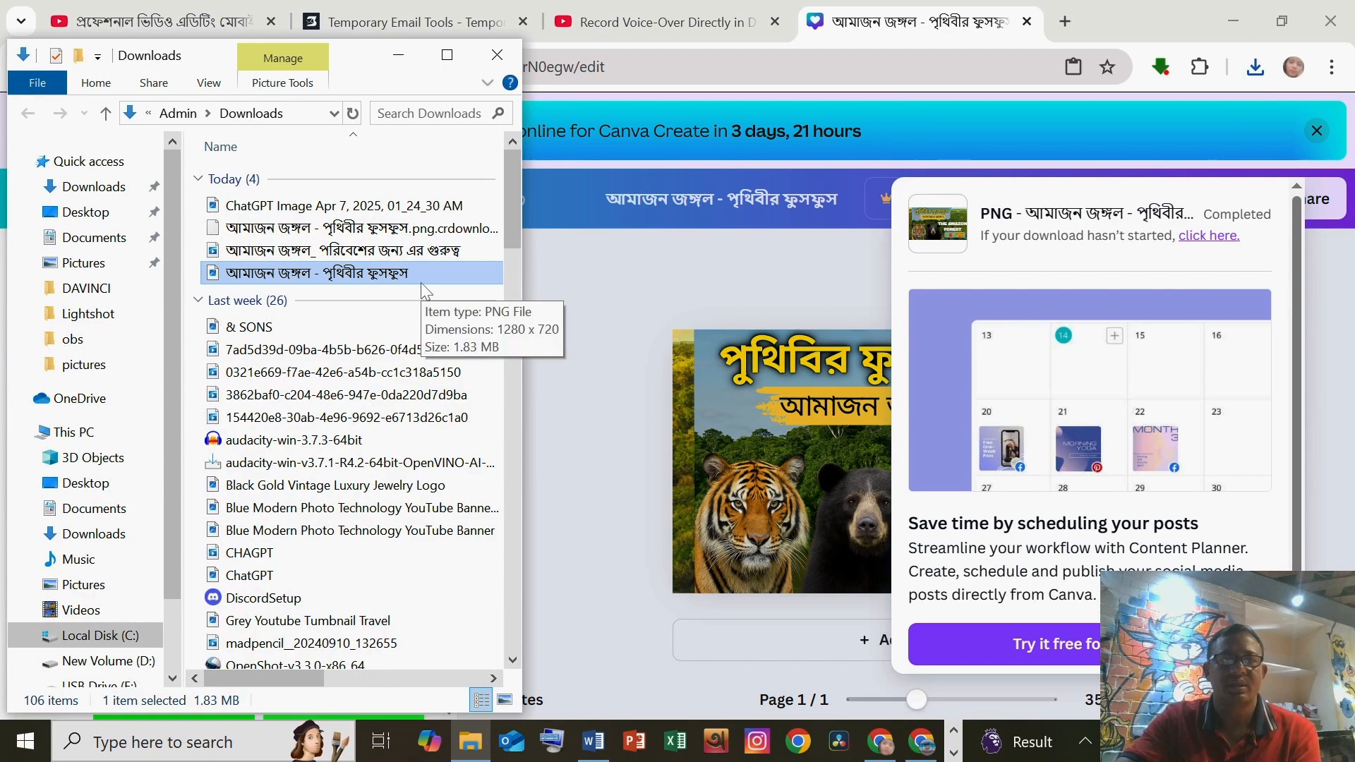
{"action": "left_click", "coordinate": [497, 55]}
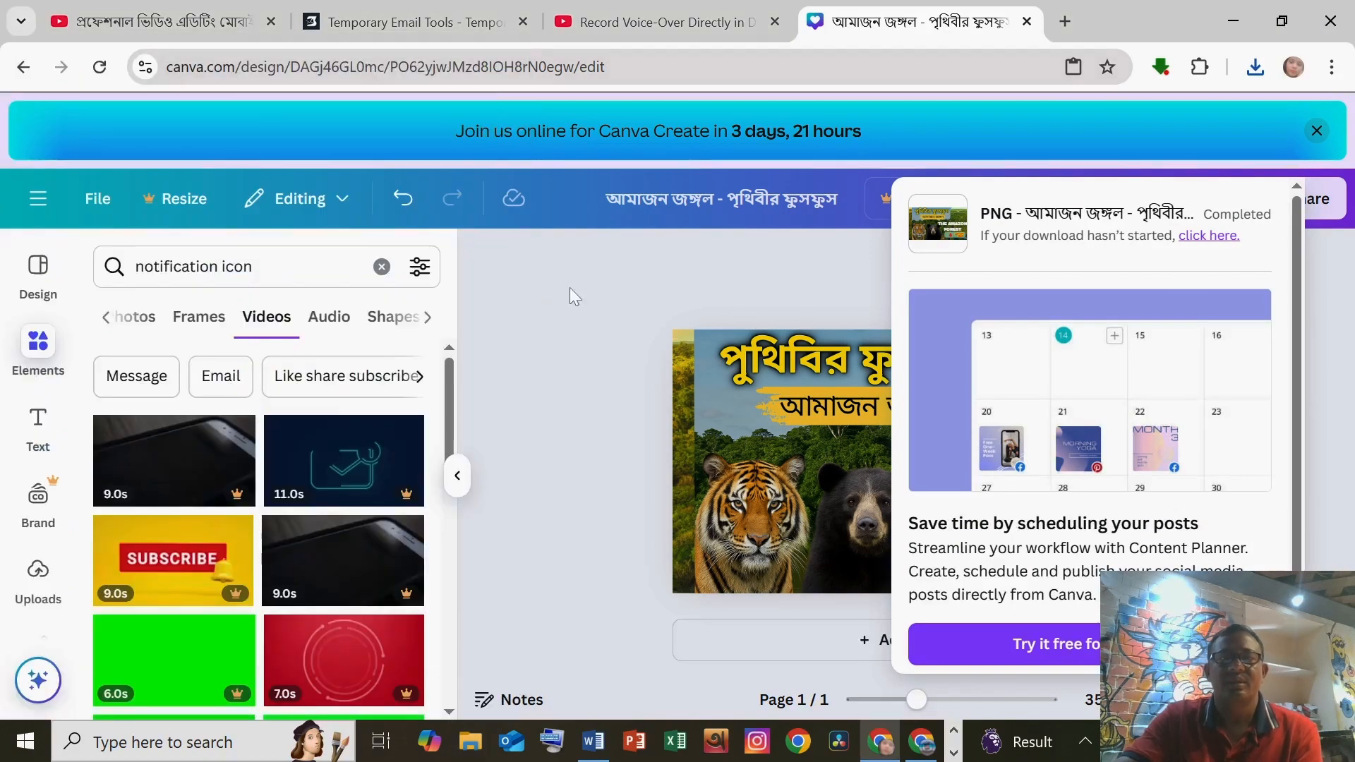
{"action": "left_click", "coordinate": [1243, 24]}
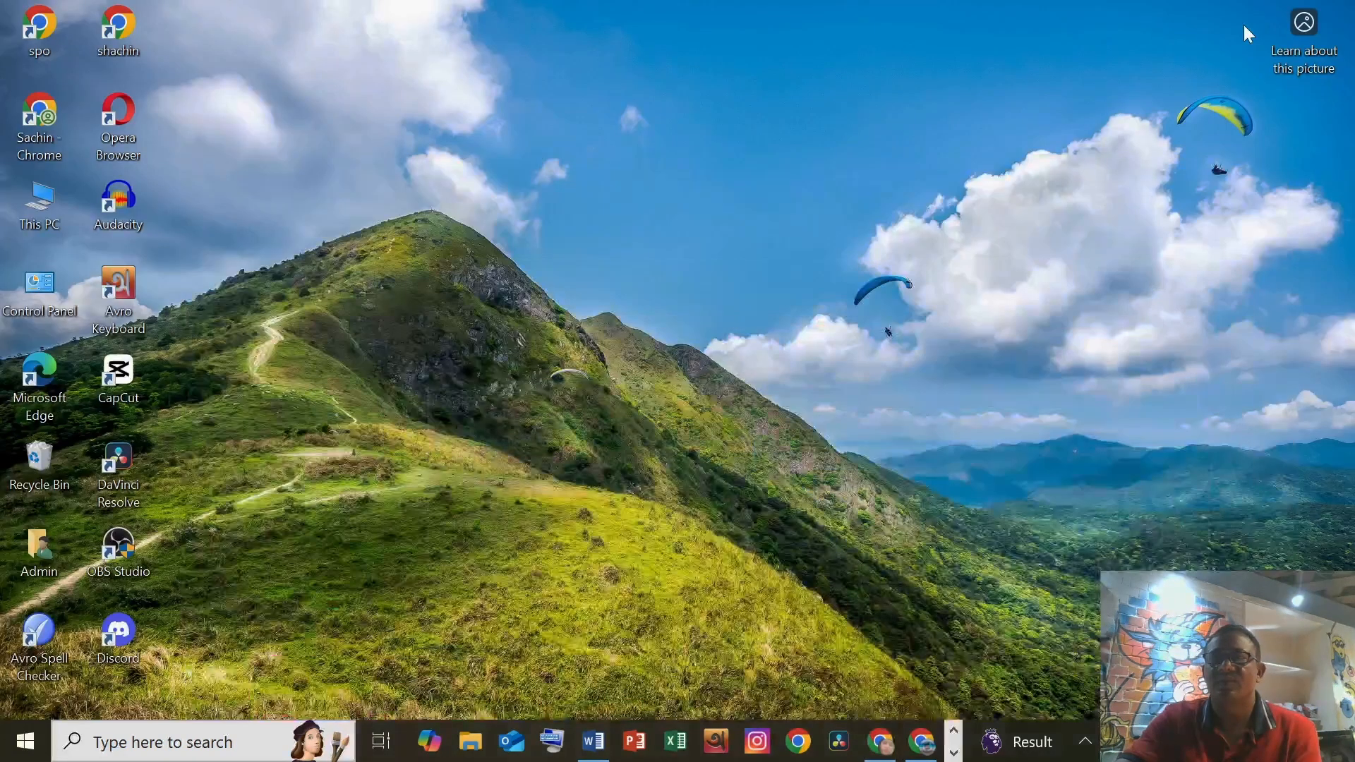